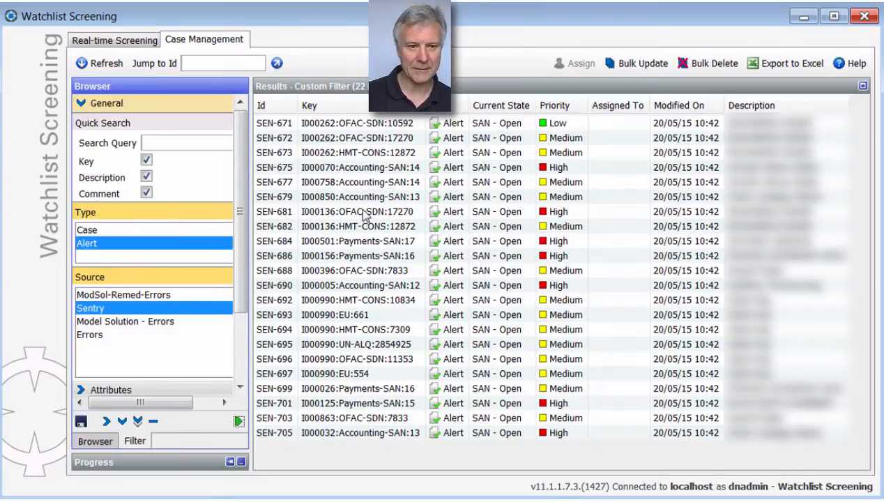
Open alert SEN-684 and compare the name fields of its customer record and watch list record
double_click(324, 240)
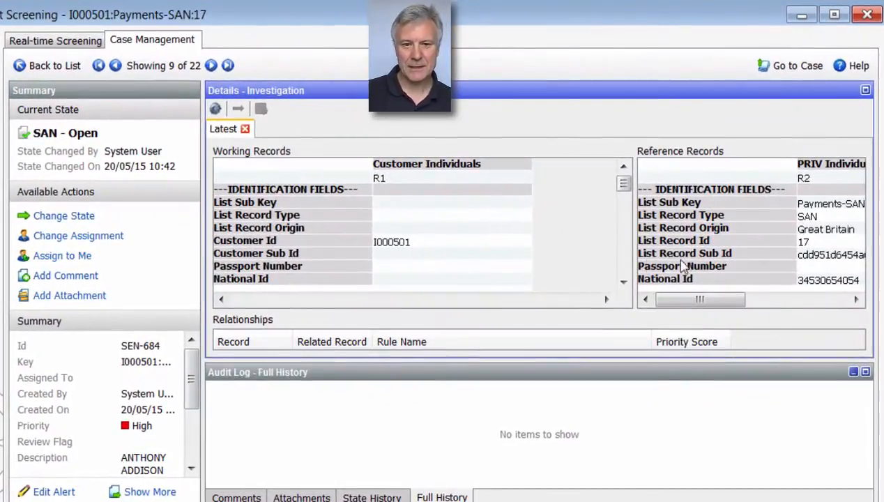
left_click_drag(631, 261, 563, 259)
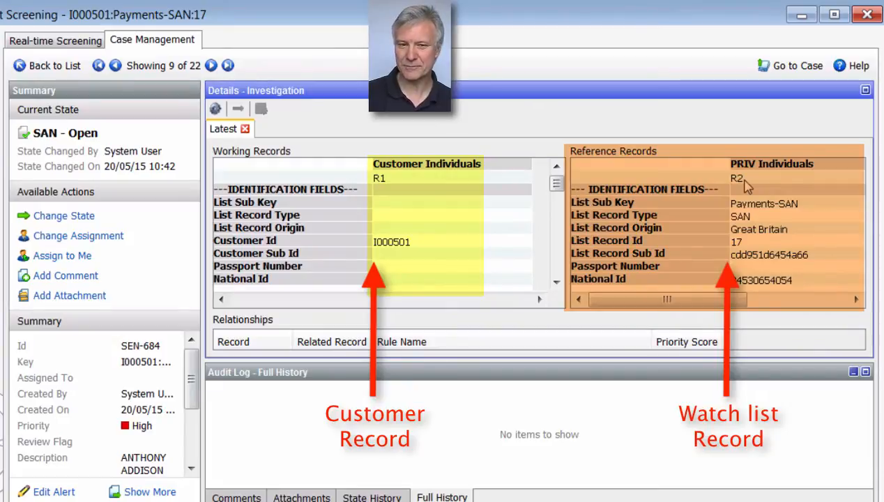
left_click_drag(555, 185, 557, 208)
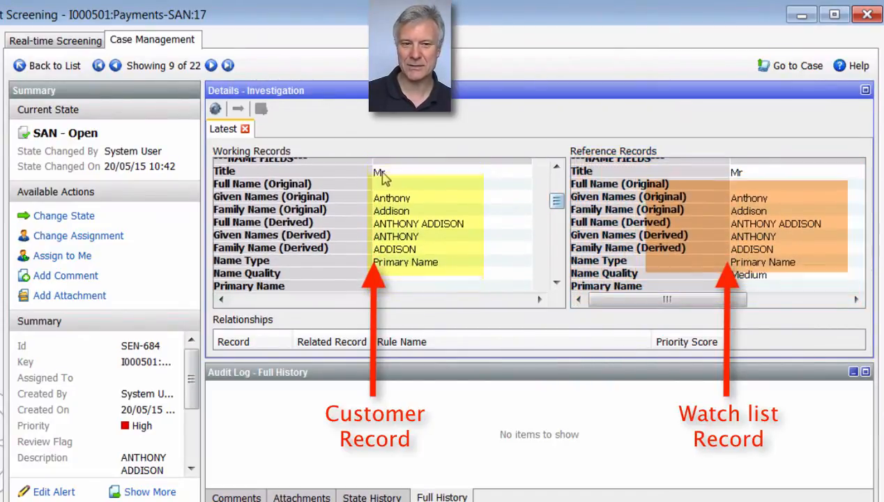
left_click(422, 224)
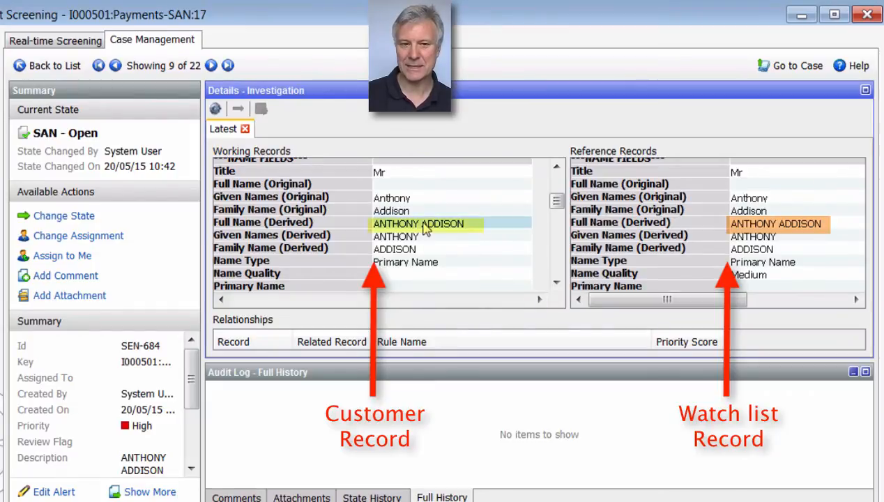
left_click(747, 227)
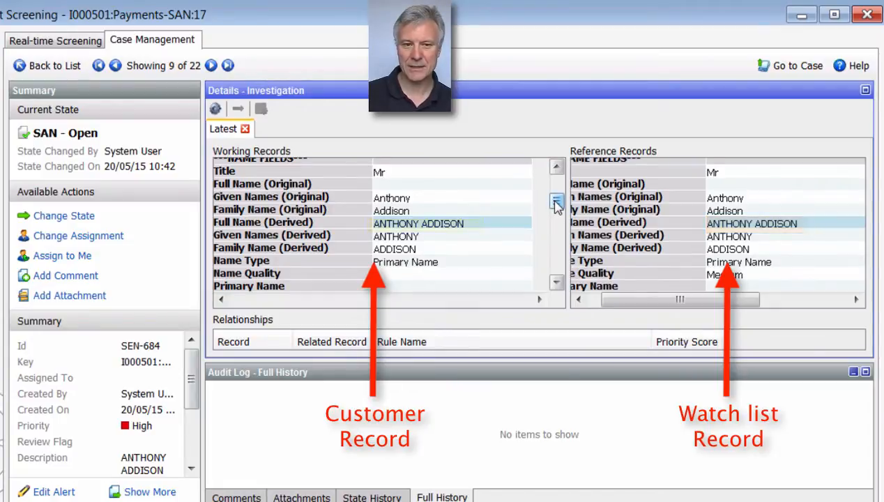
Compare the gender, date of birth and location fields of the alert's customer and watch list records
scroll(555, 206, "down", 2)
left_click_drag(635, 299, 605, 300)
scroll(558, 218, "down", 2)
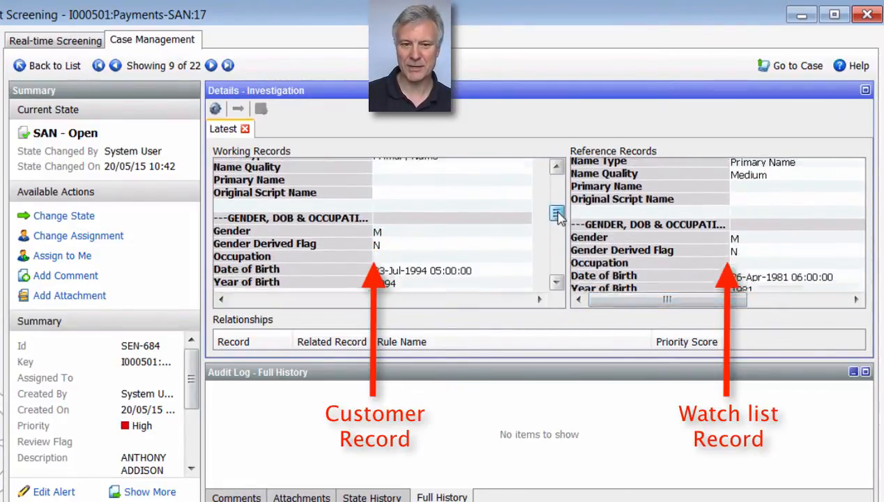
scroll(558, 218, "down", 1)
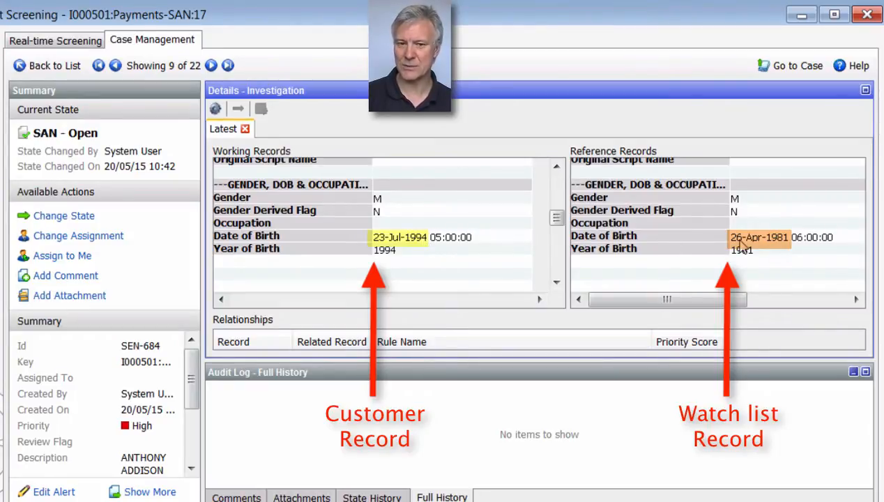
left_click_drag(556, 218, 558, 240)
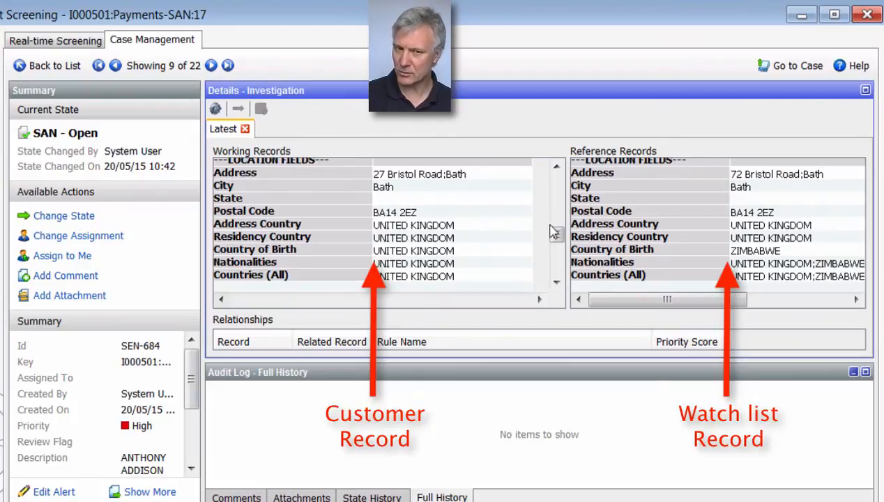
left_click_drag(557, 236, 558, 174)
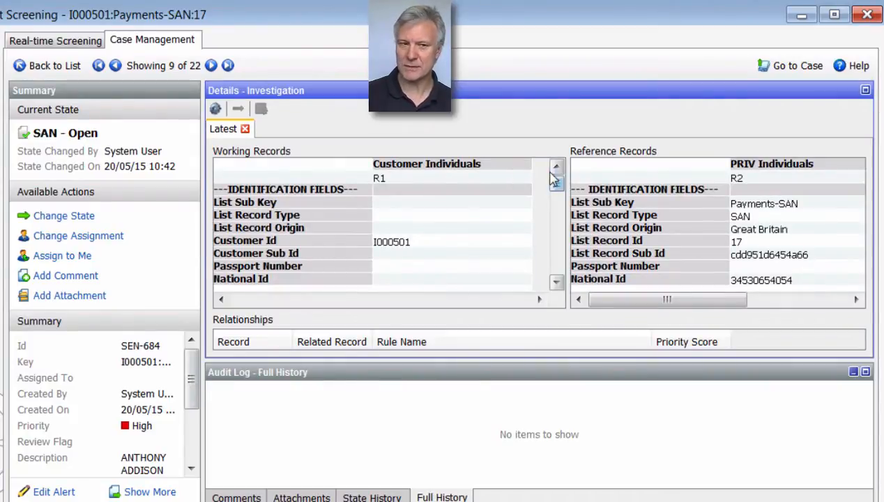
Change the alert's state with the SAN - Eliminate (Reviewer) transition and the comment "Date of Birth and Address DIfferent"
left_click(67, 219)
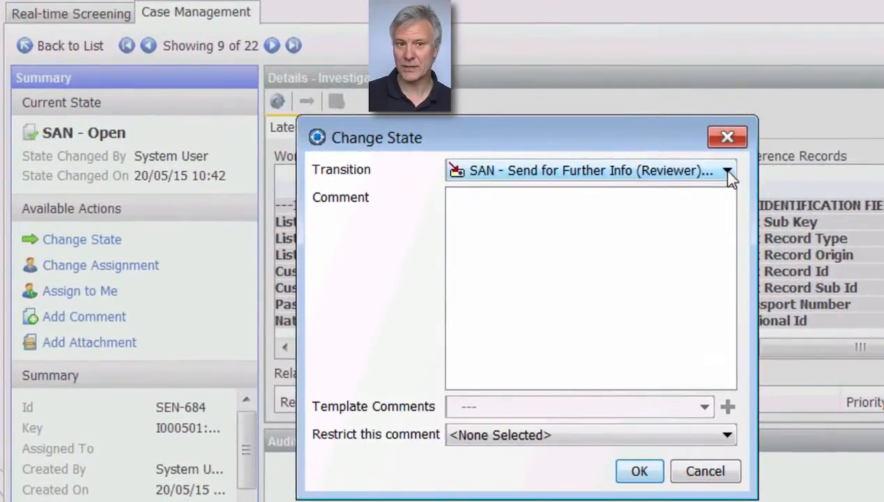
left_click(727, 172)
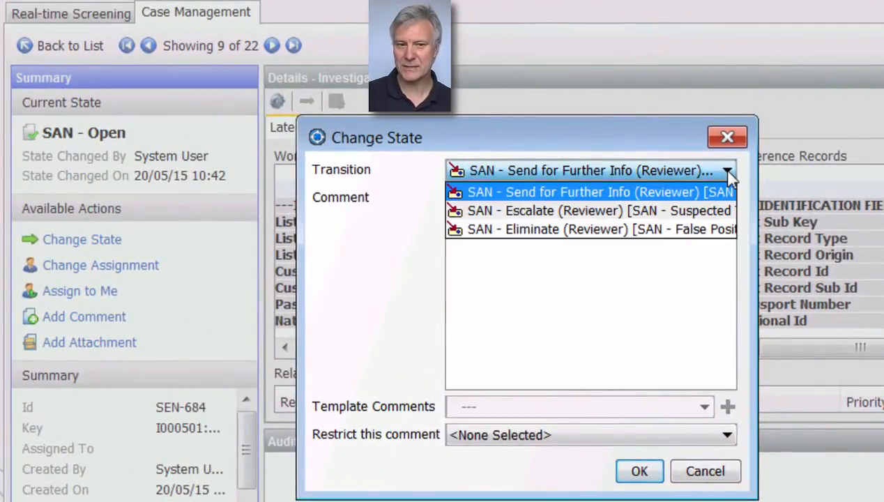
left_click(702, 231)
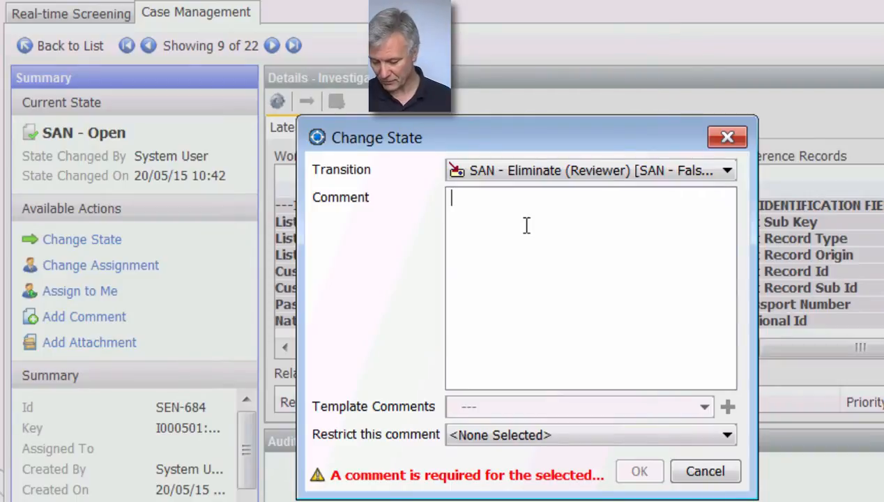
type("D")
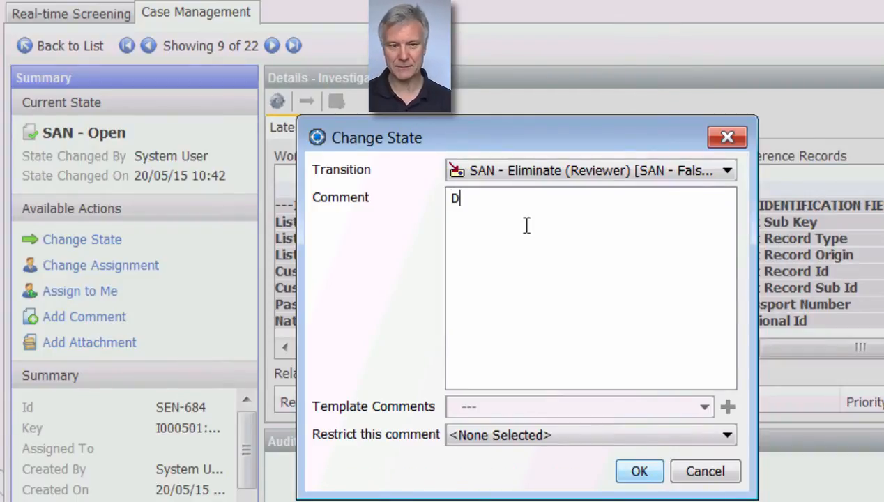
type("ate of ")
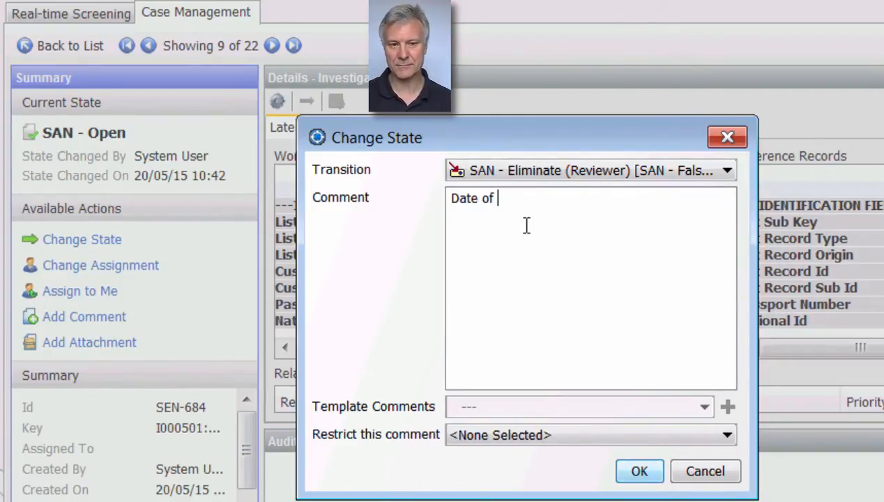
type("Birth and Add")
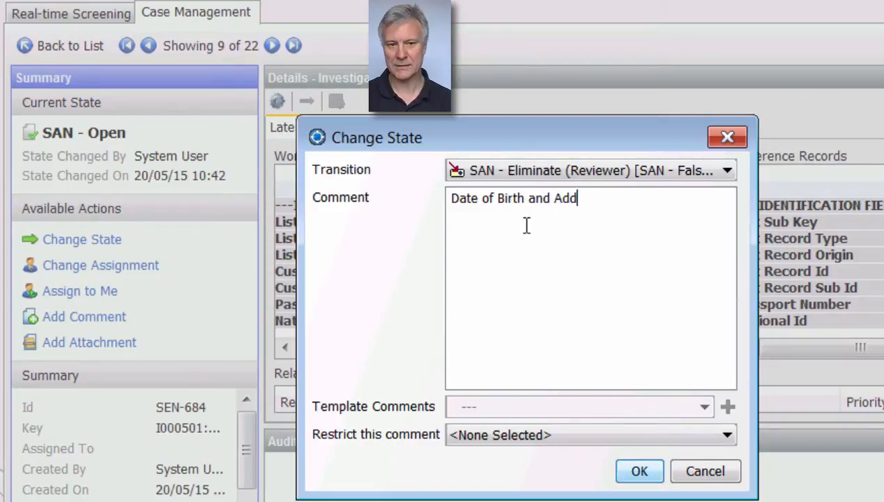
type("ress DIfferent")
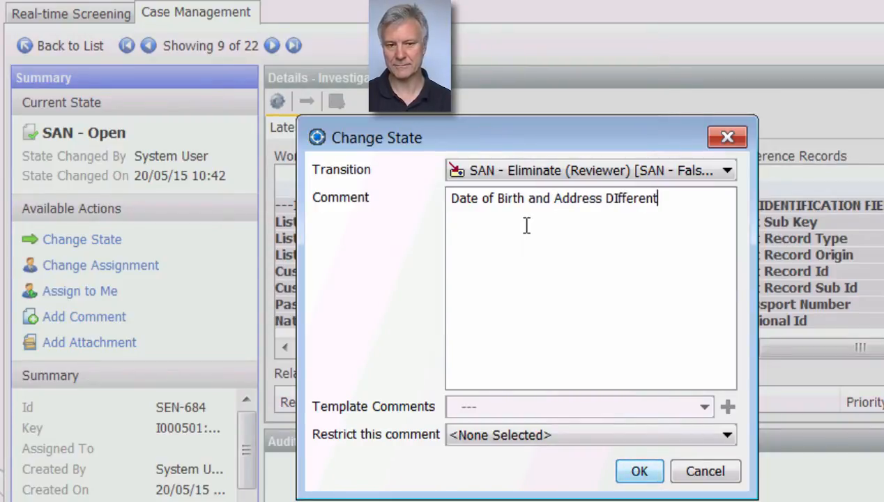
left_click(637, 476)
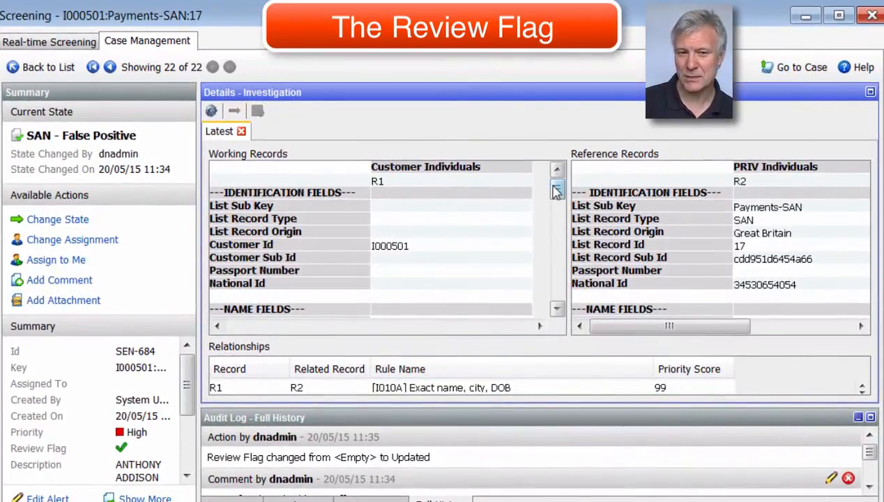
Compare the date of birth and address in the working and reference records of the flagged SEN-684 alert
left_click_drag(556, 192, 545, 233)
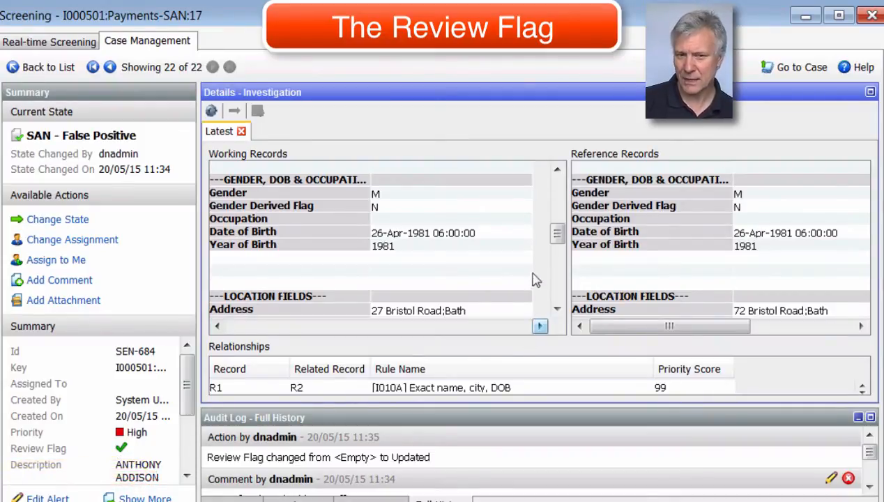
mouse_move(556, 232)
left_mouse_down()
mouse_move(559, 217)
mouse_move(558, 232)
left_mouse_up()
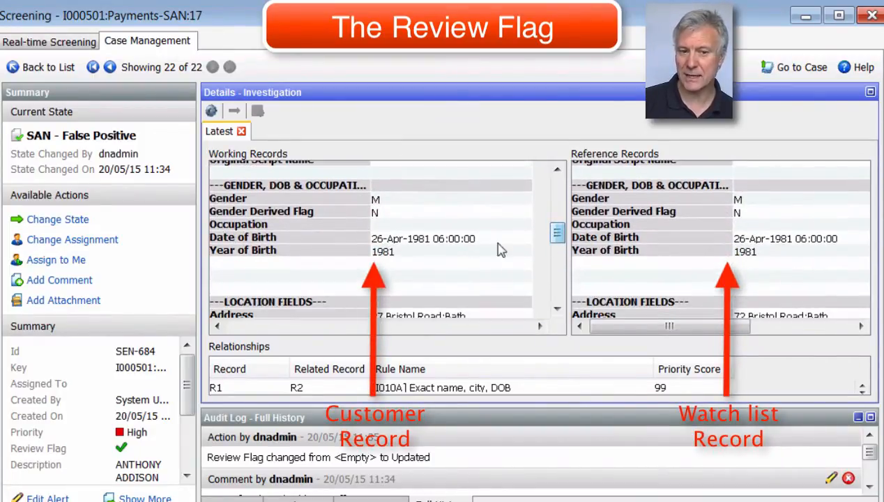
left_click_drag(557, 232, 564, 254)
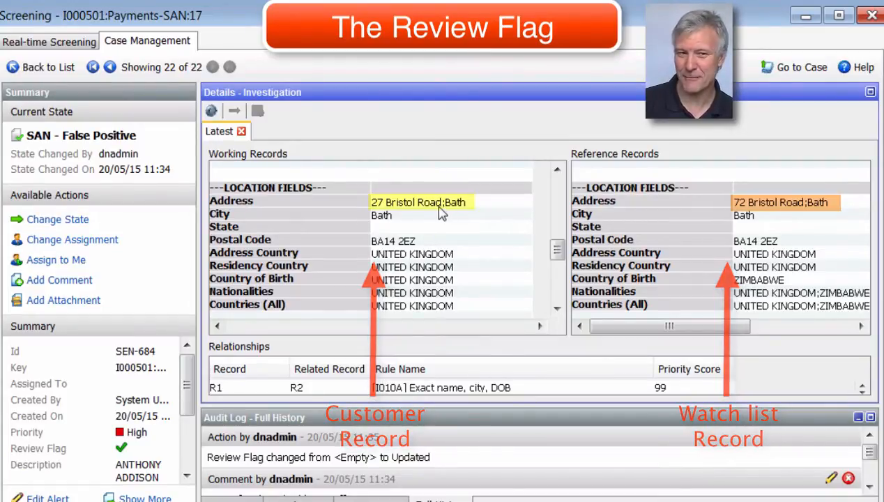
Reopen the alert with the SAN - Reopen (Reviewer) transition and the comment "Alert reopened due to significant change in data (DoB)"
left_click(67, 222)
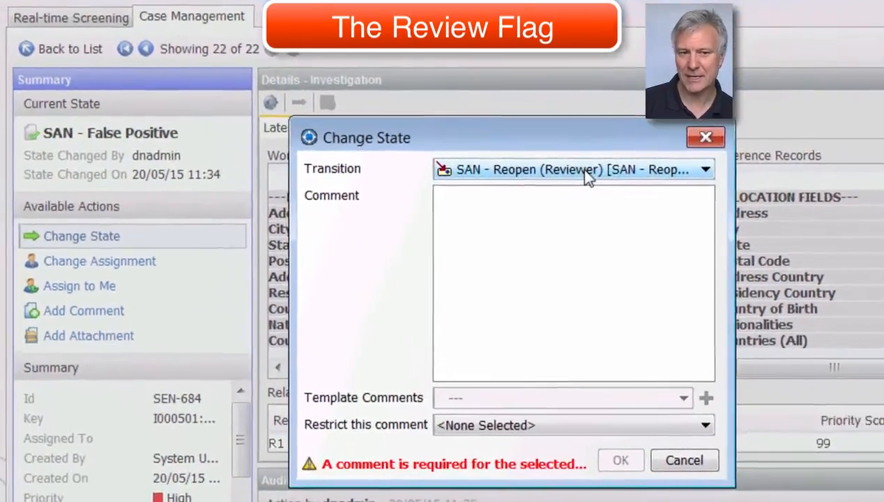
left_click(463, 163)
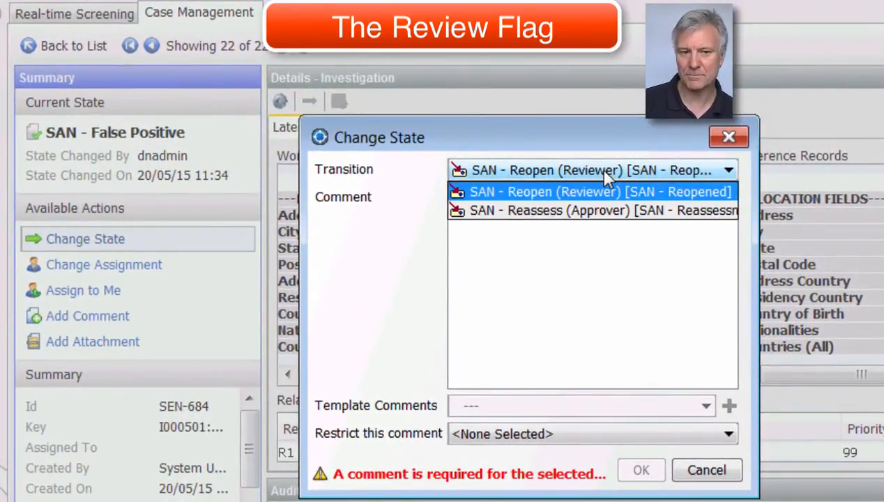
left_click(592, 189)
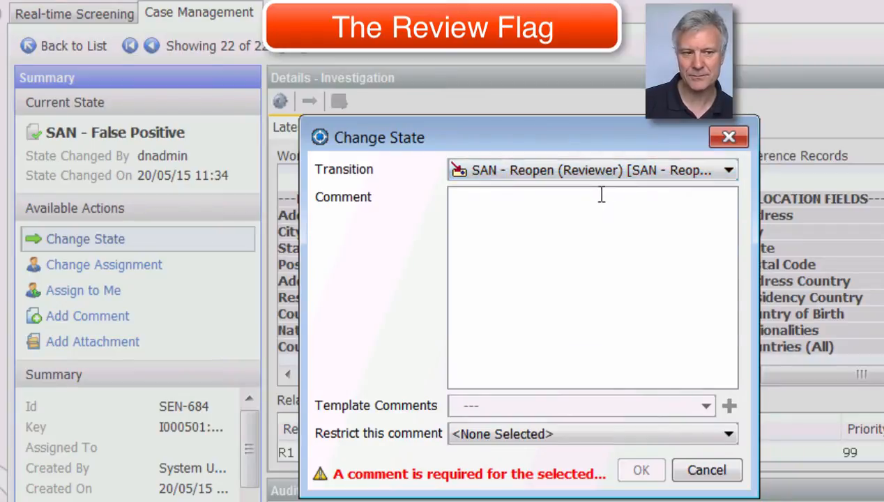
left_click(503, 211)
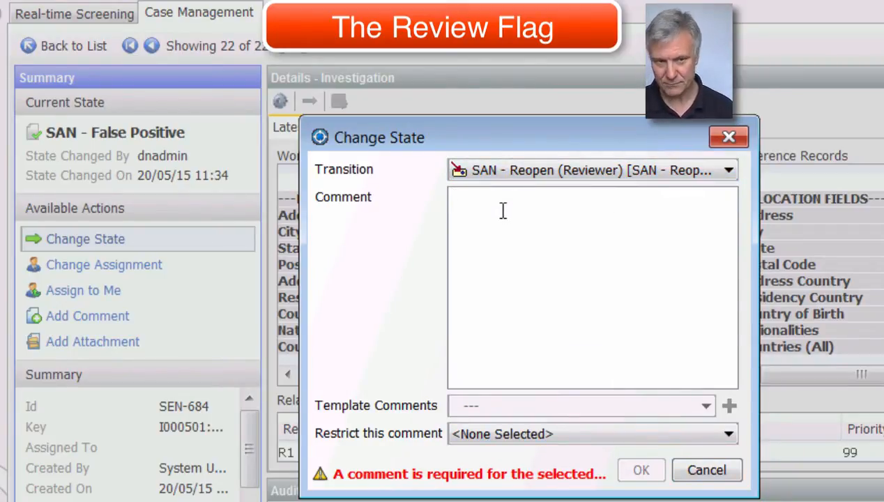
type("S")
key("BackSpace")
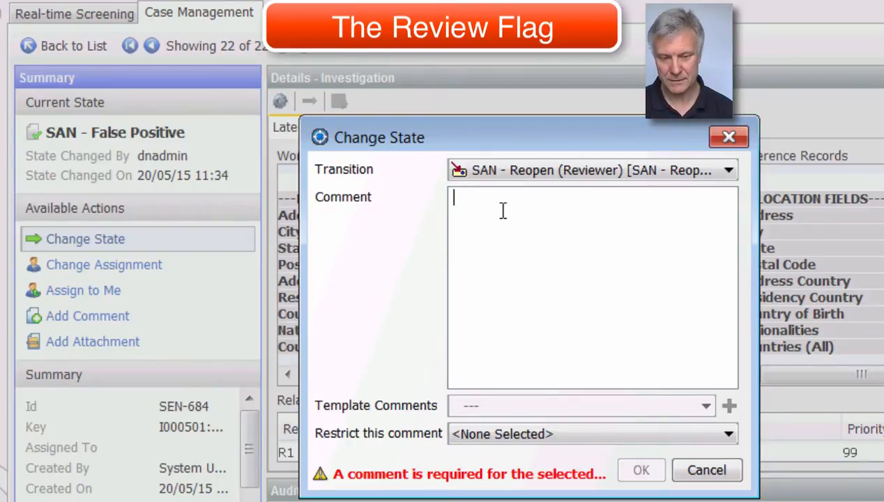
type("Ale")
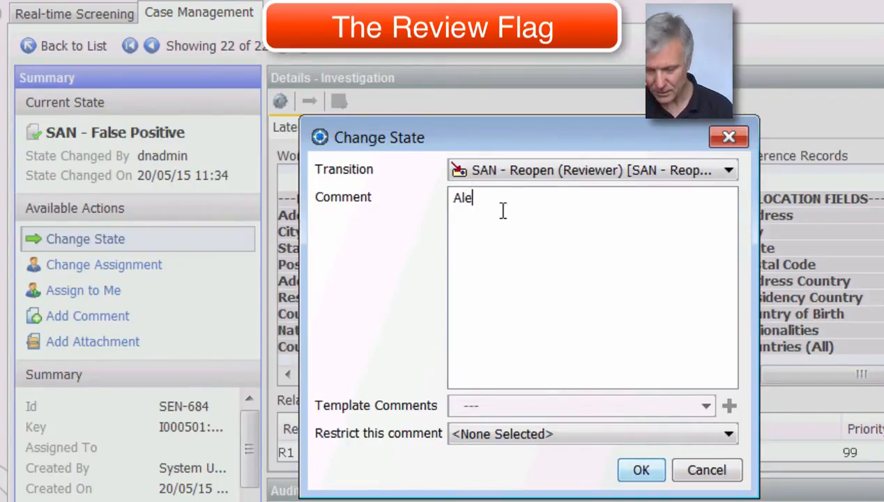
type("rt reope")
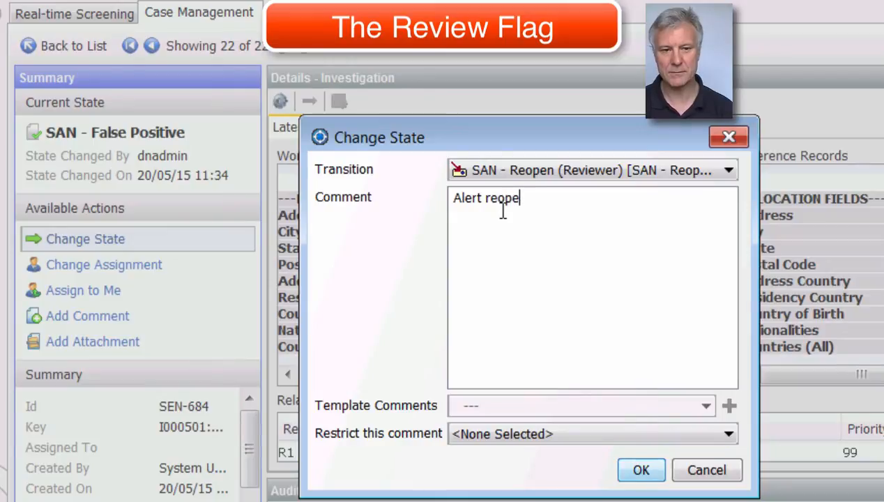
type("ned due to ")
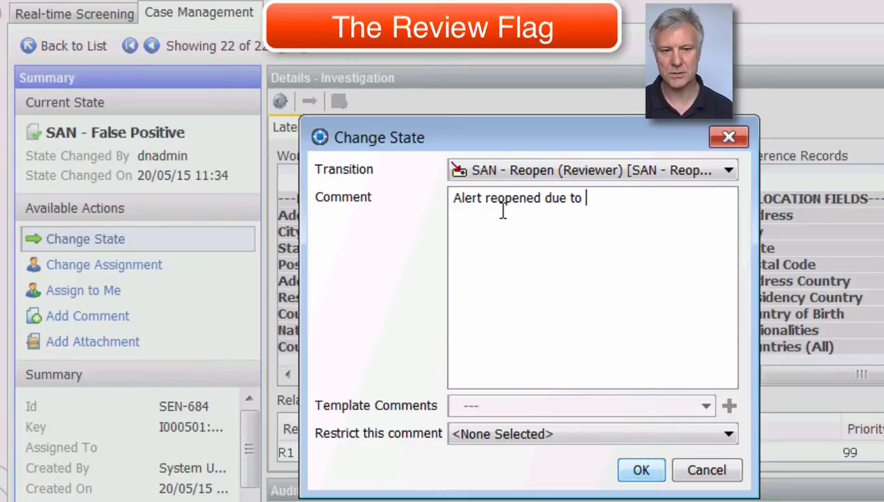
type("significan")
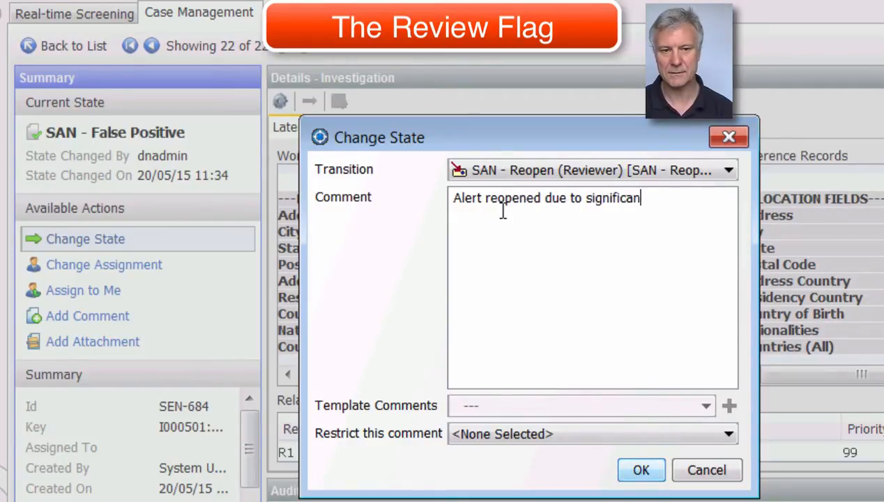
type("t change in data")
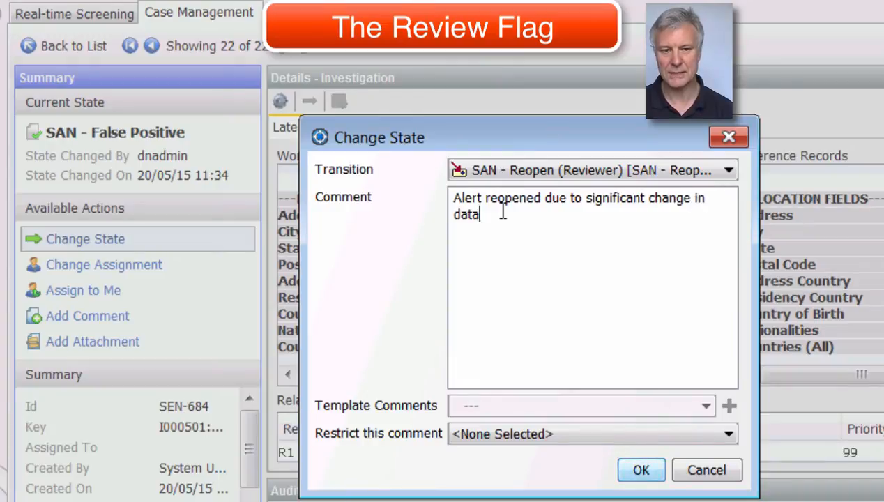
type(" (DoB)")
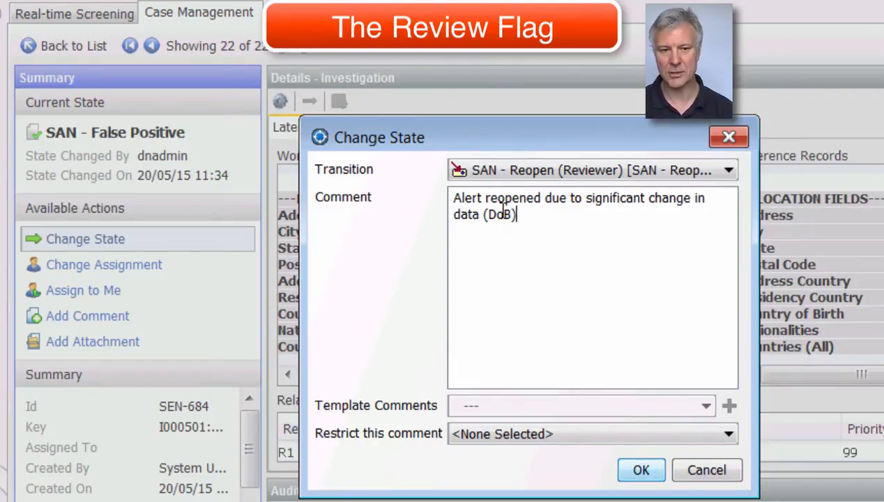
left_click(649, 472)
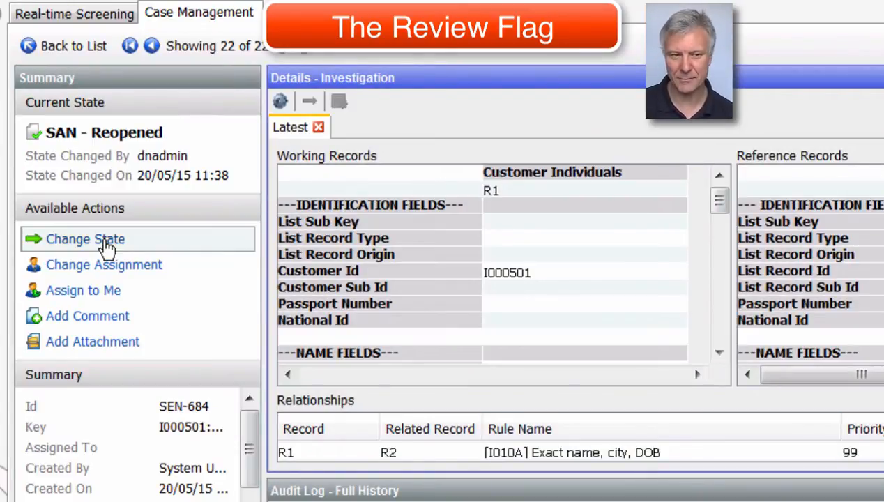
Apply the SAN - Send for Further Info (Reviewer) transition to the alert with the comment "Please investigate customer's address and update if necessary.."
left_click(105, 240)
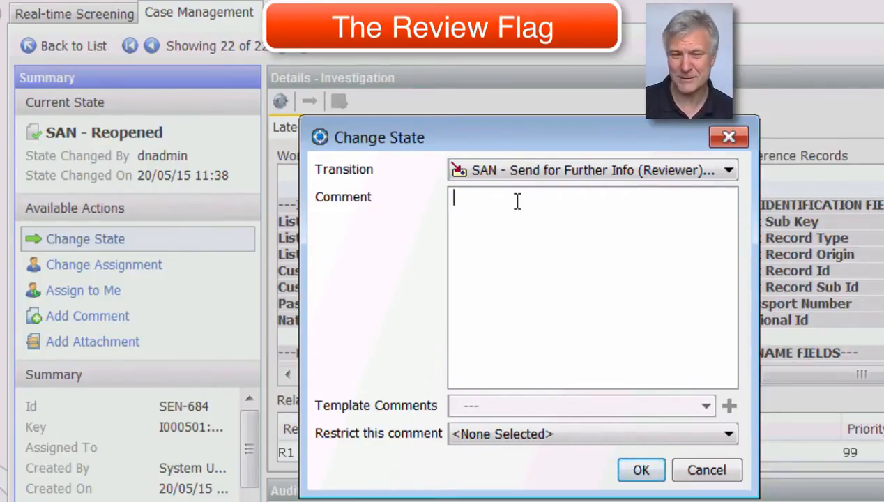
type("Please inve")
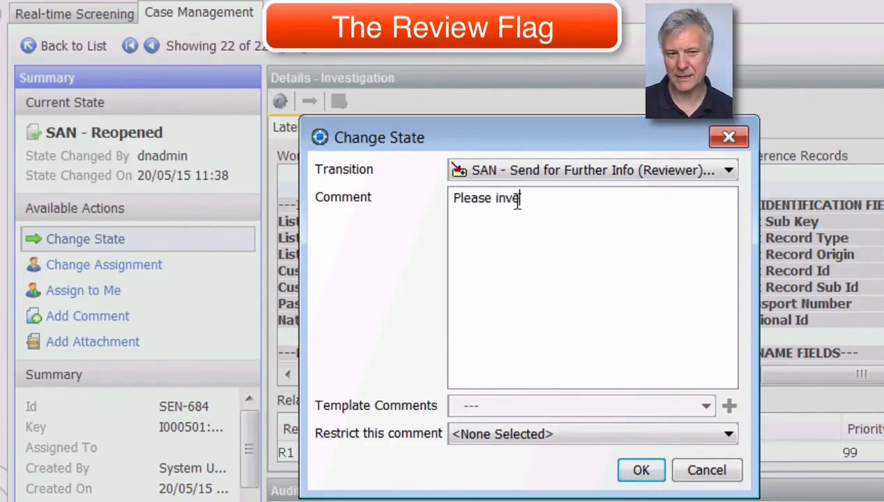
type("stigate")
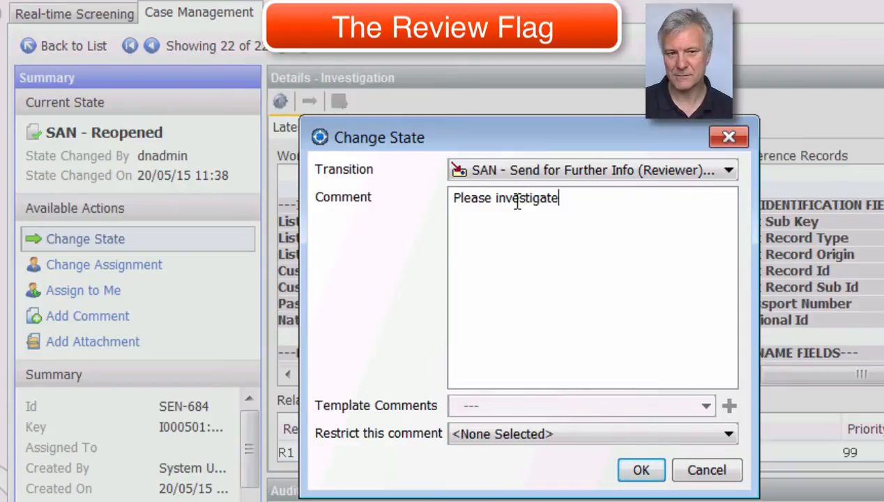
type(" customer's ")
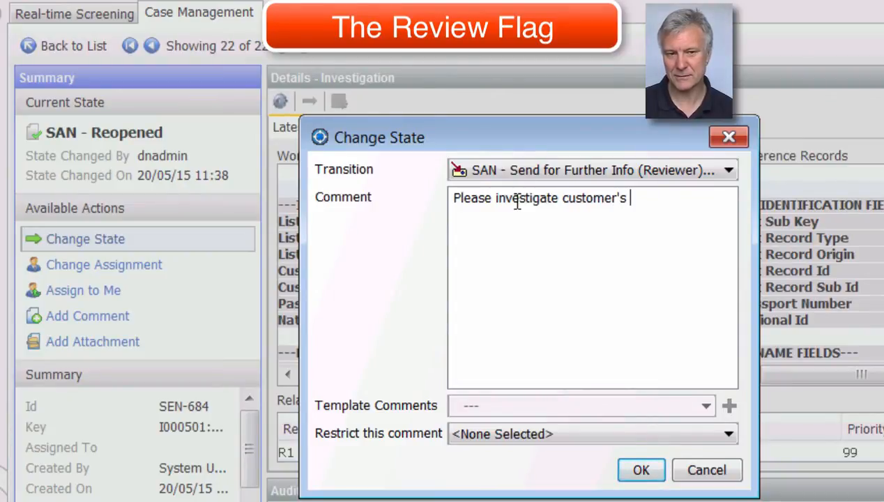
type("address and ")
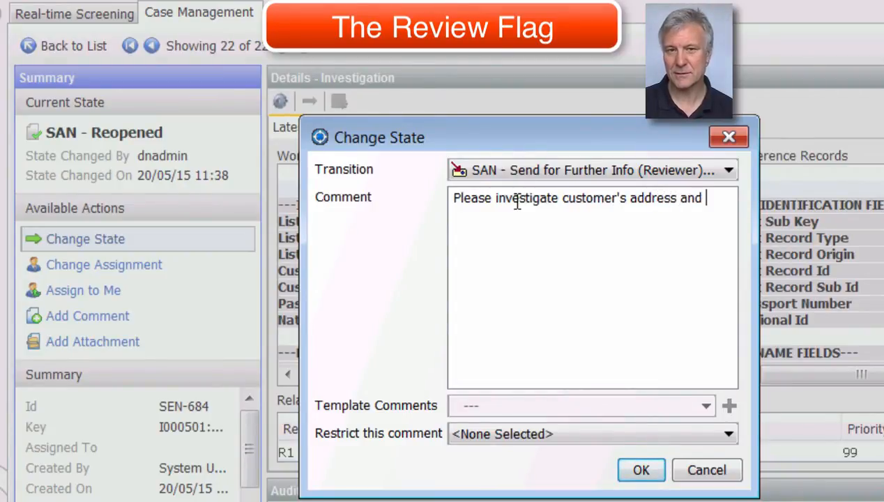
type("update if ne")
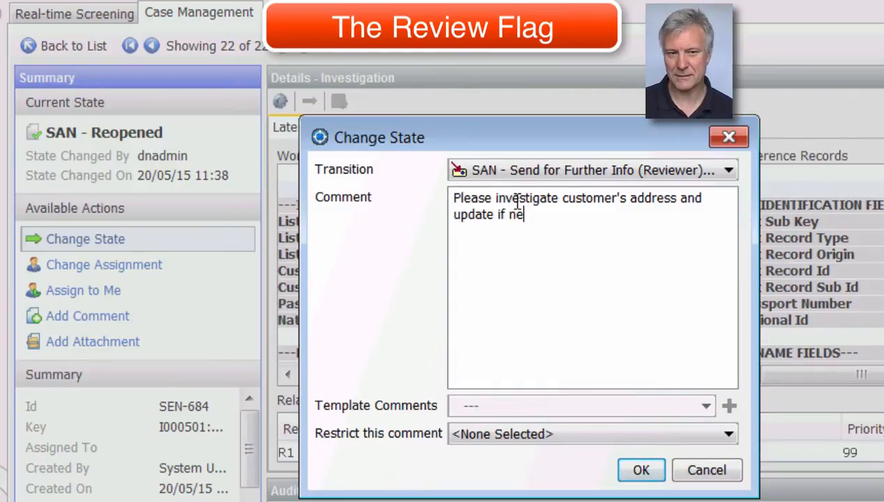
type("cessary...")
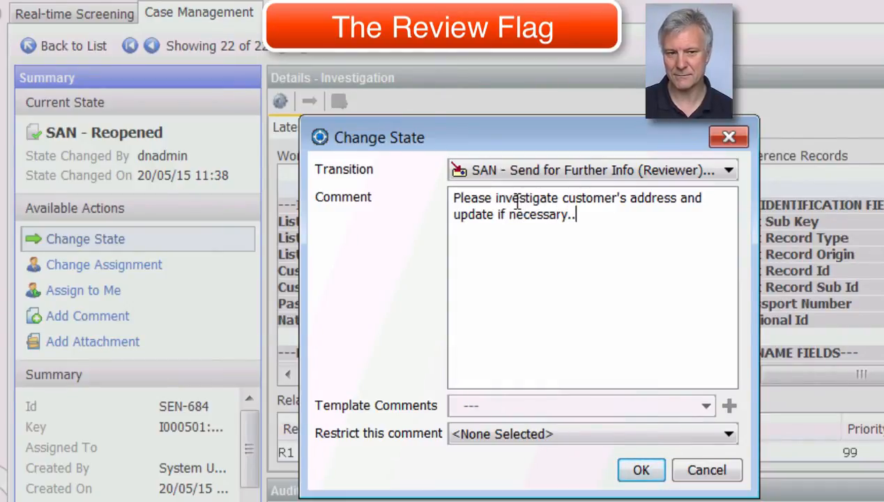
left_click(641, 470)
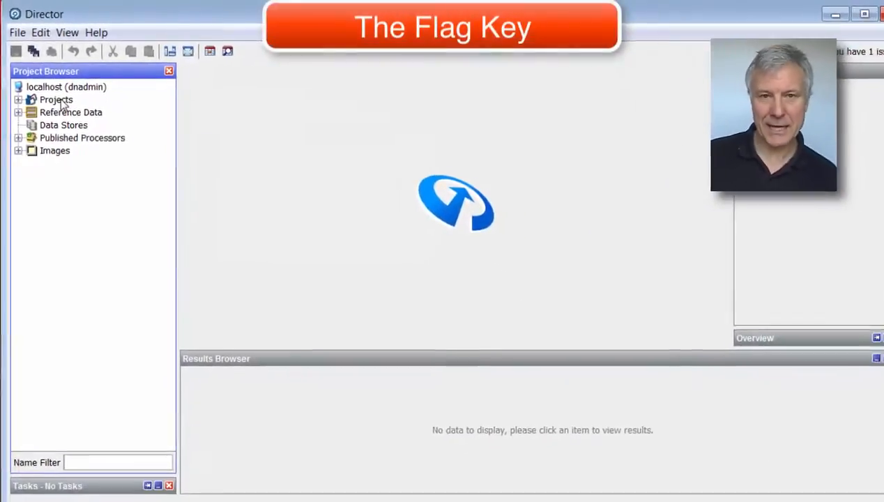
Switch to Director and open the Individual Batch SAN Screening process from the Watchlist Screening project
double_click(60, 109)
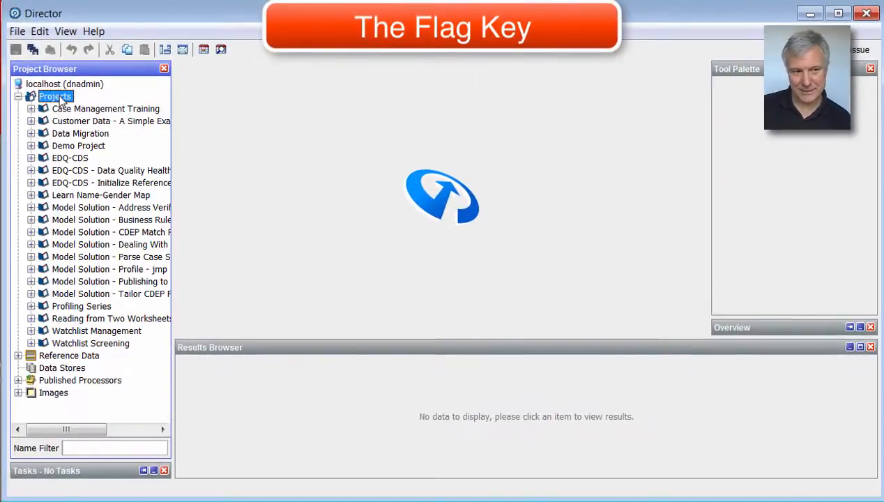
double_click(102, 343)
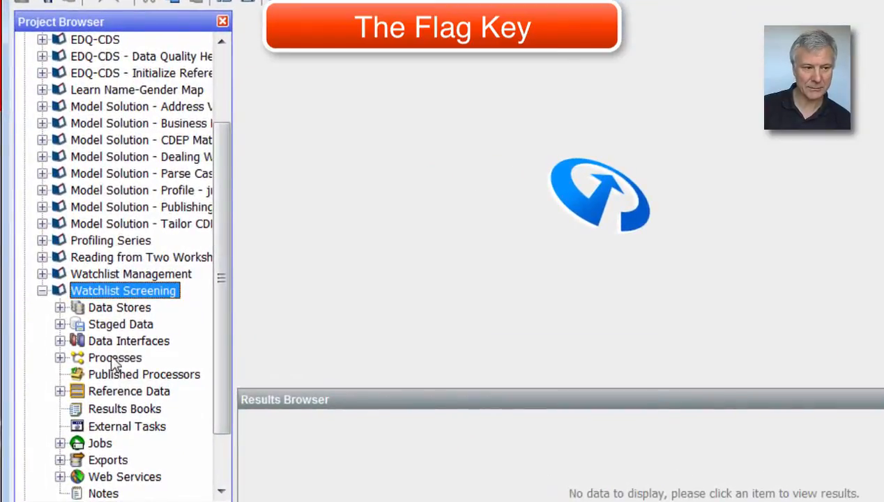
double_click(111, 358)
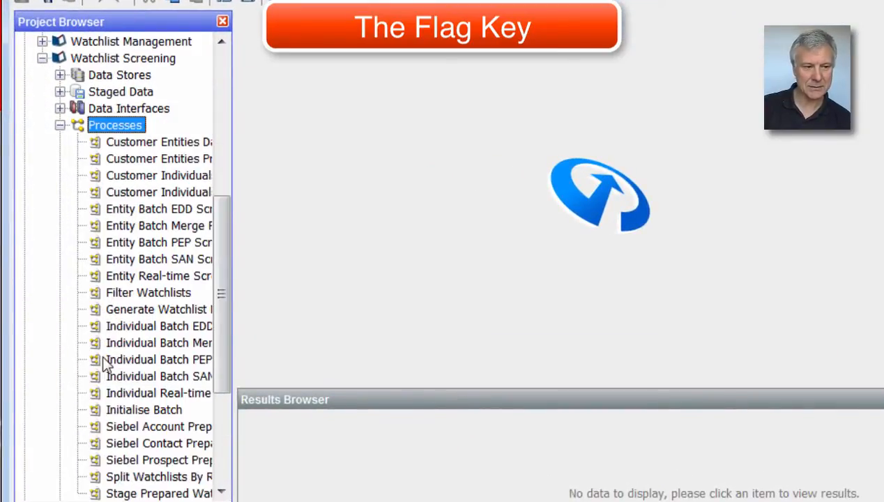
left_click_drag(237, 336, 288, 346)
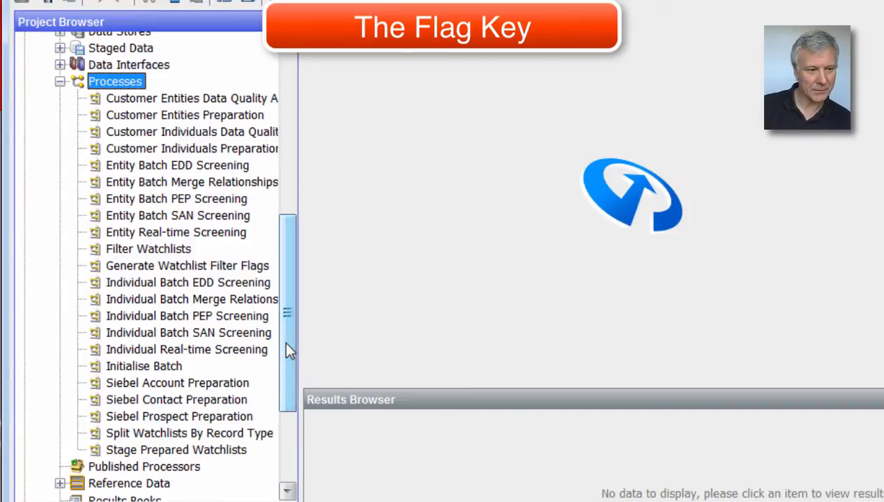
left_click(189, 332)
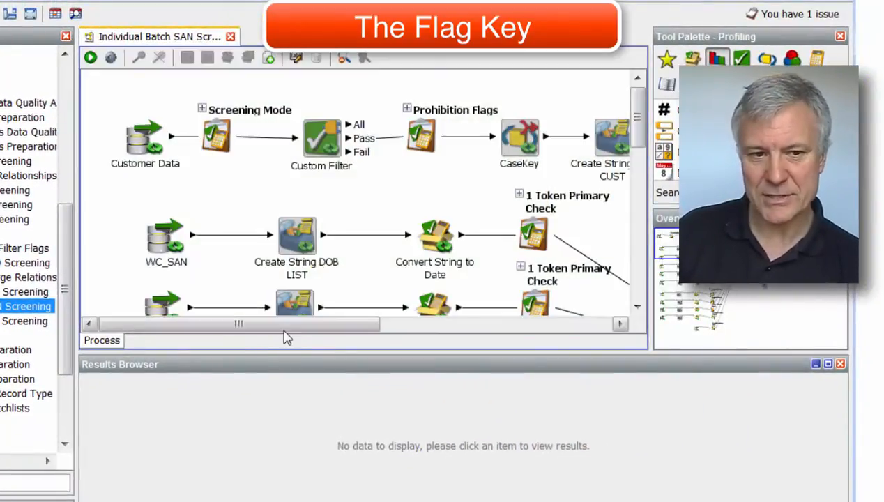
Open the Individual Batch SAN Screening match processor and show the Case Source settings in its advanced options
left_click_drag(285, 324, 606, 328)
left_click_drag(637, 140, 636, 193)
left_click(409, 162)
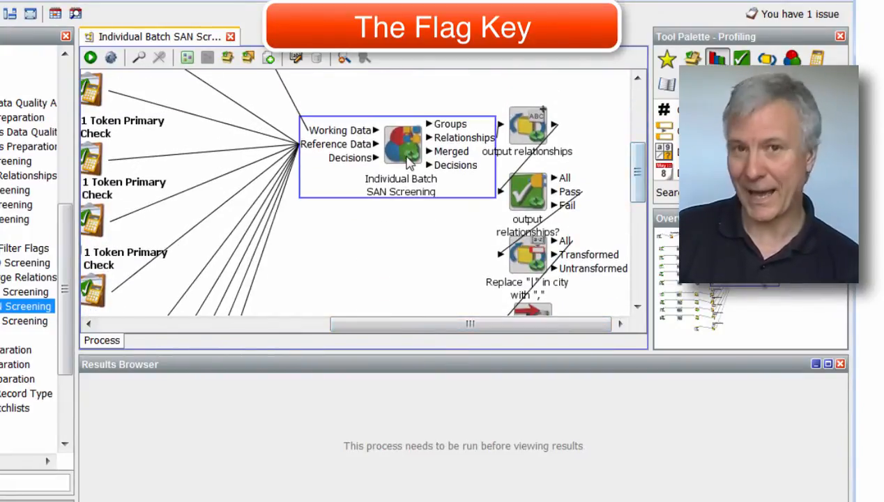
double_click(409, 162)
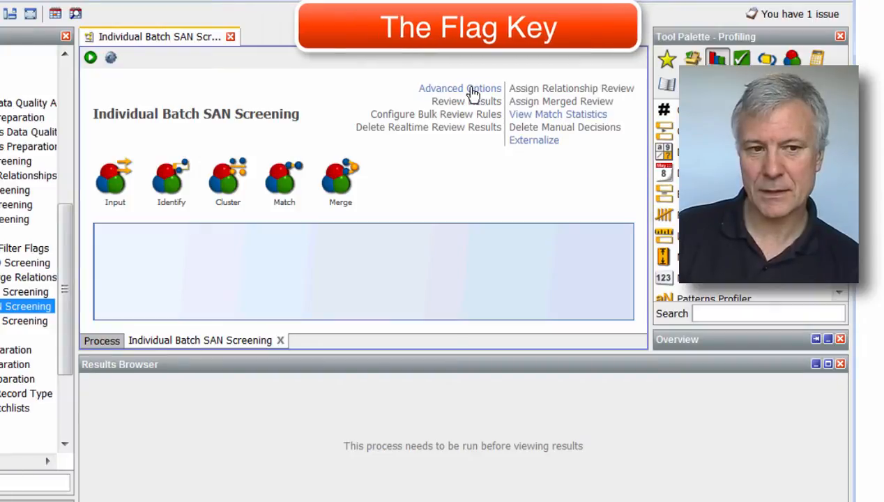
left_click(471, 89)
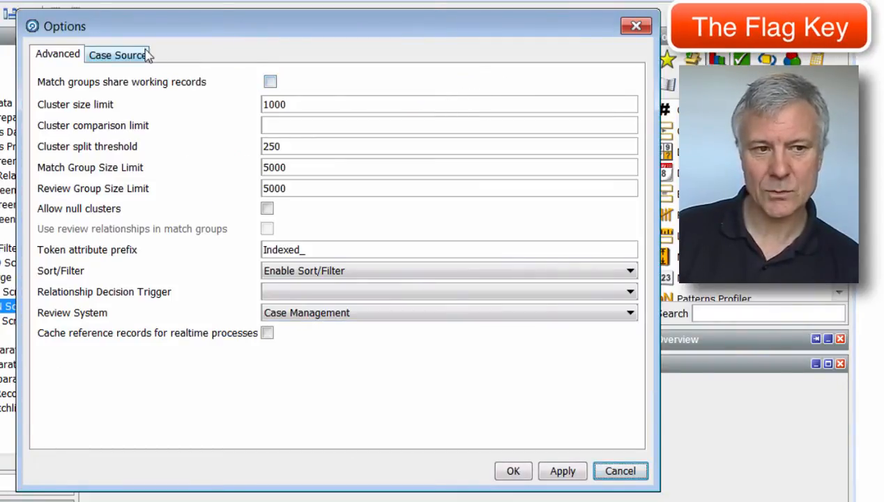
left_click(117, 55)
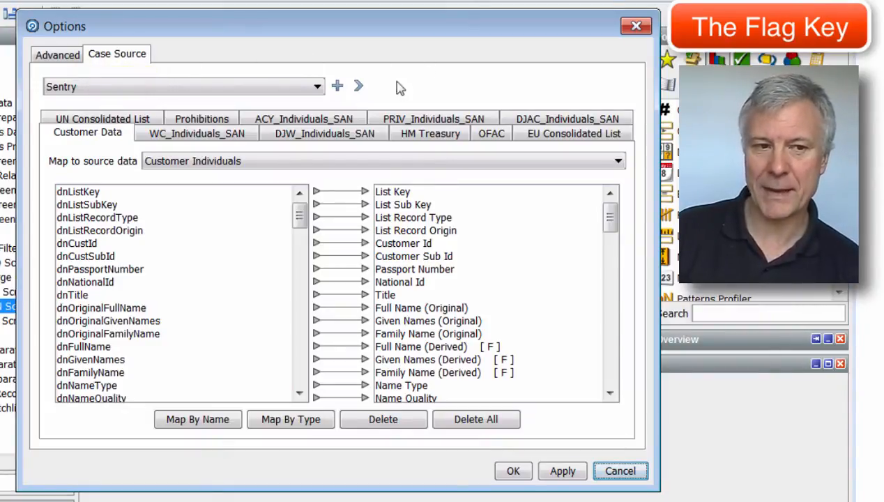
Examine the Sentry case source settings through to the alert keys configuration of the Customer Individuals data item
left_click(359, 87)
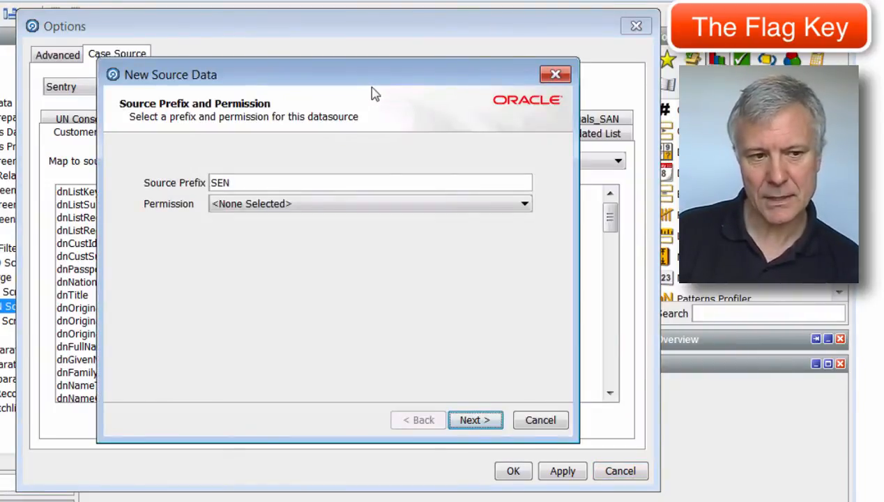
left_click(481, 421)
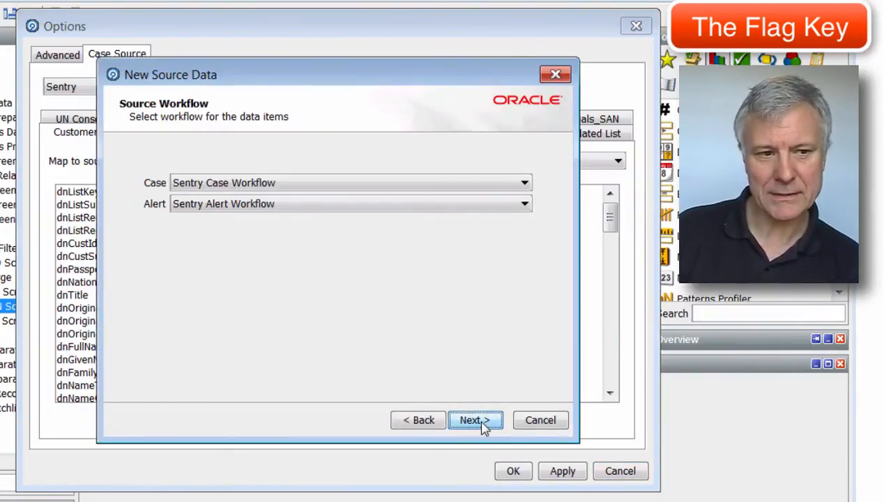
left_click(474, 420)
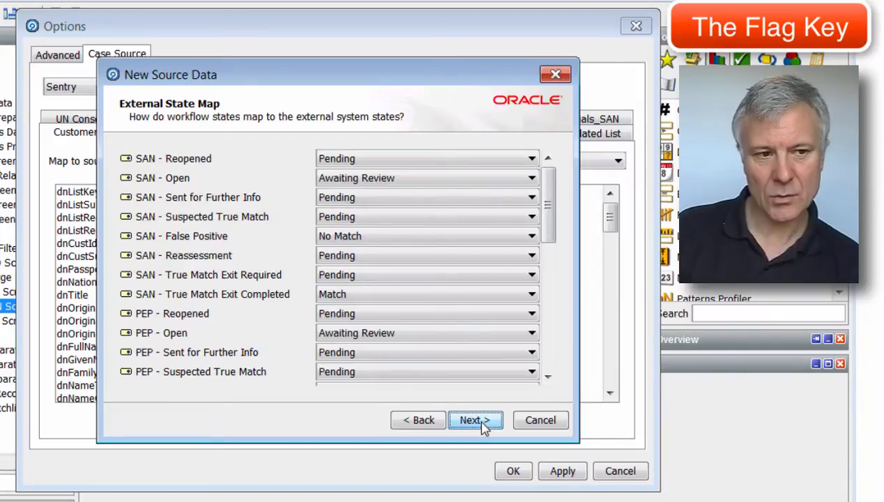
left_click(481, 421)
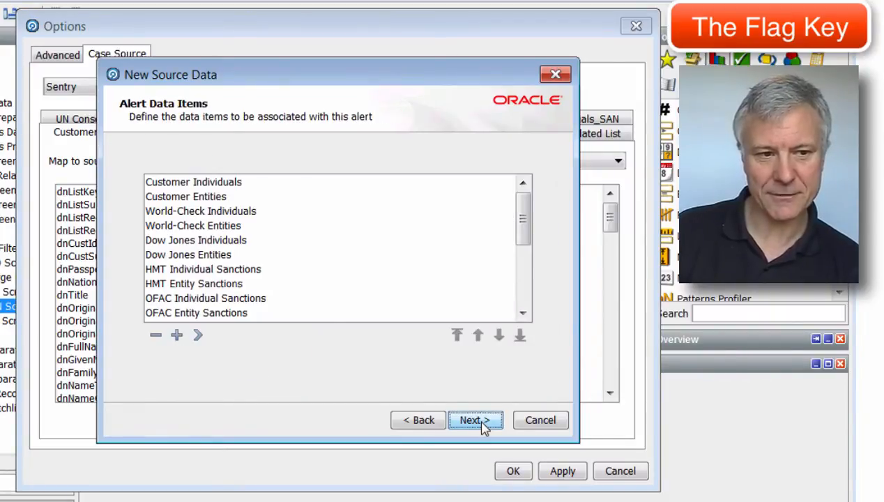
left_click(214, 183)
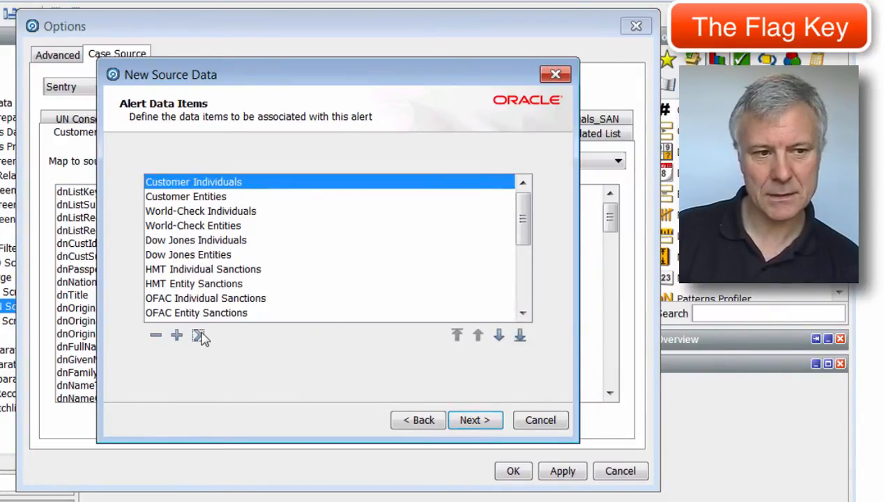
left_click(198, 336)
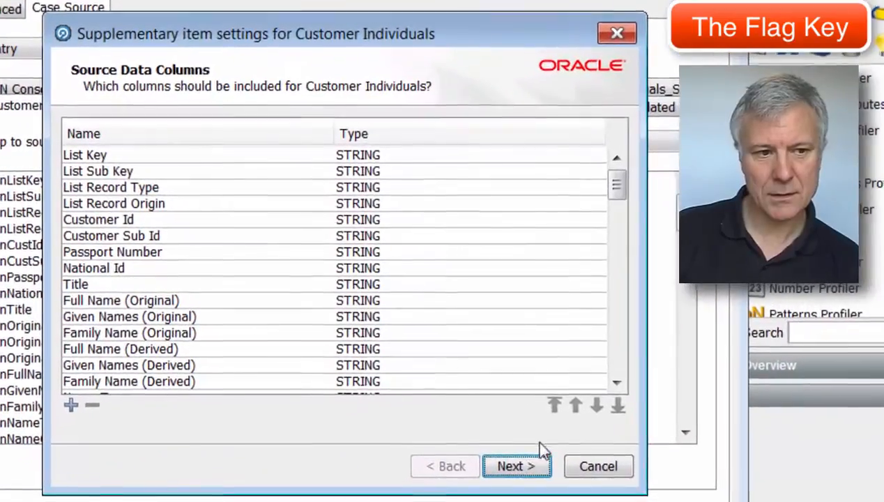
left_click(498, 437)
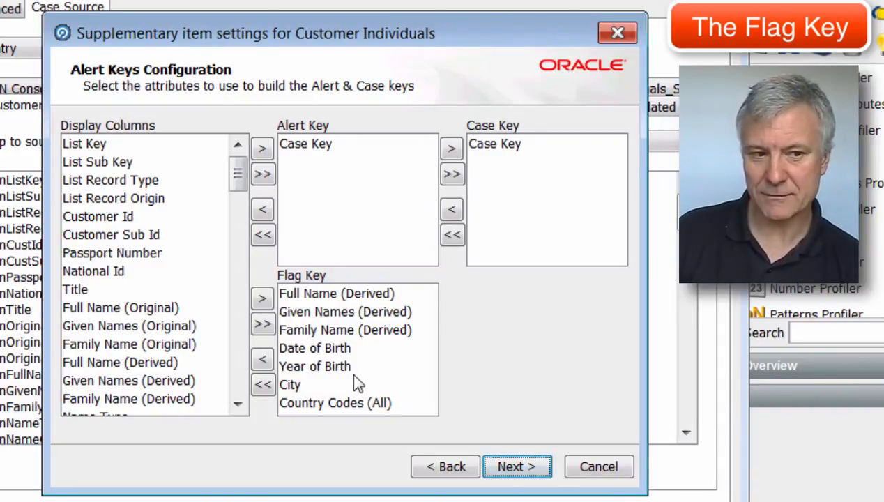
Remove Date of Birth from the Customer Individuals flag key, add it back, and cancel the item settings
left_click(296, 349)
left_click(263, 361)
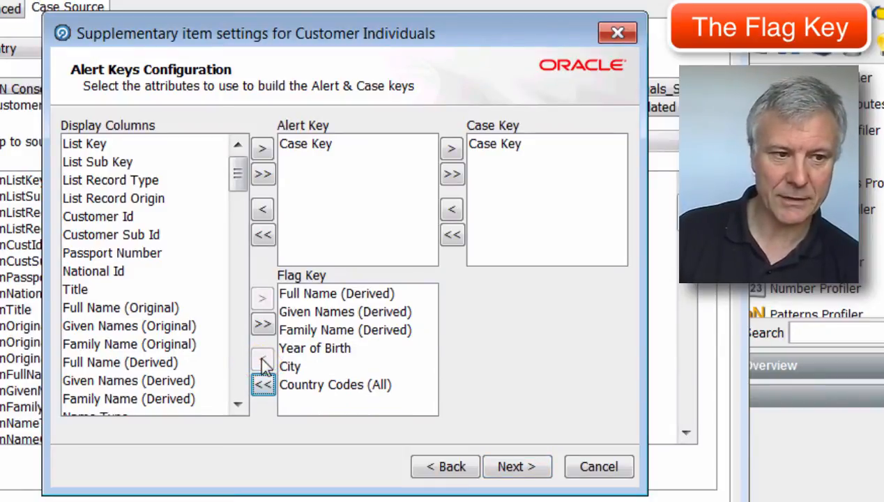
left_click_drag(237, 174, 239, 221)
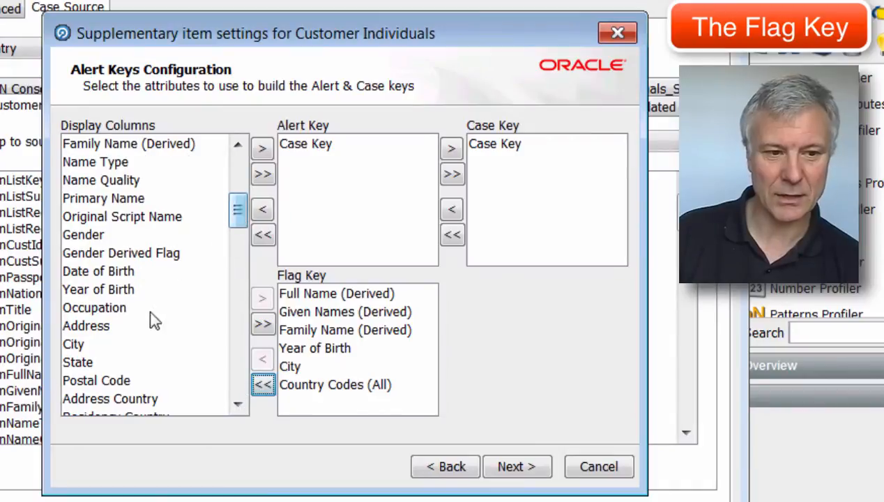
left_click(119, 273)
left_click(262, 298)
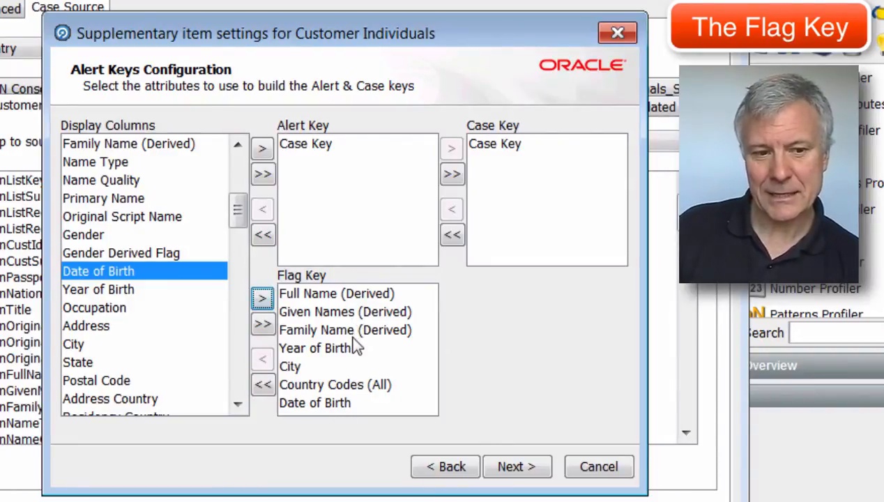
left_click(441, 467)
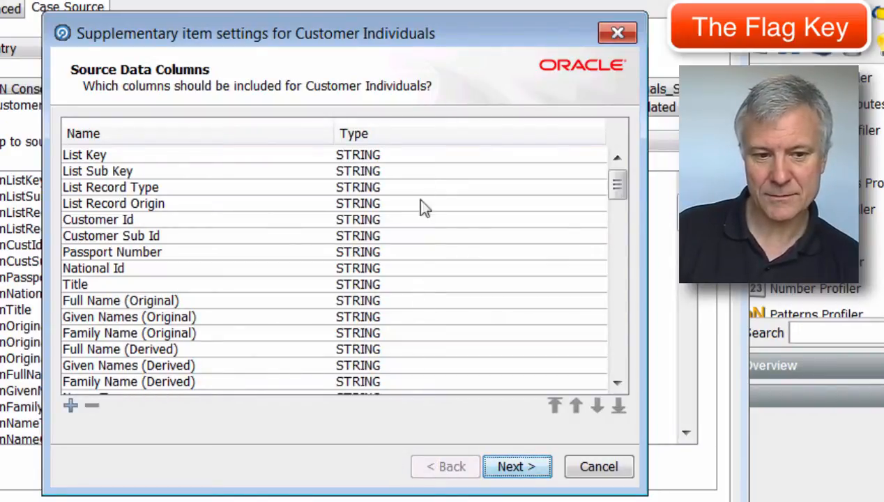
left_click(596, 467)
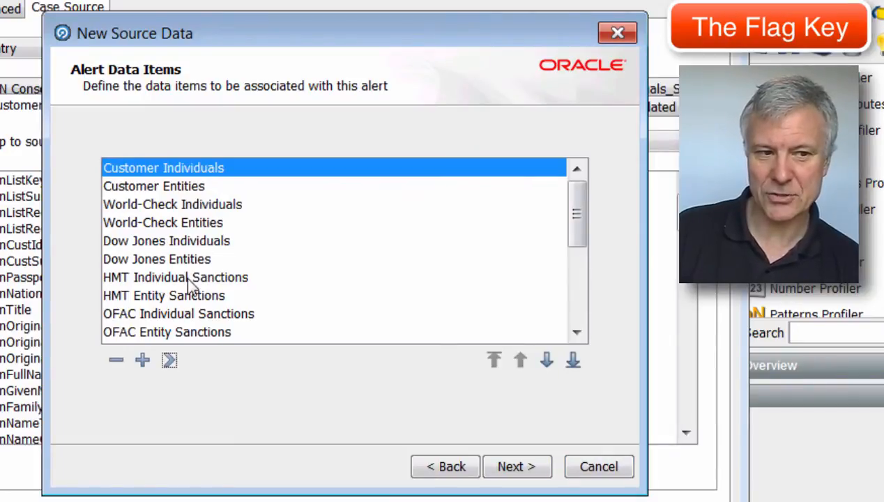
Examine the flag key attributes in the HMT Individual Sanctions alert keys configuration, then cancel its settings
left_click(178, 184)
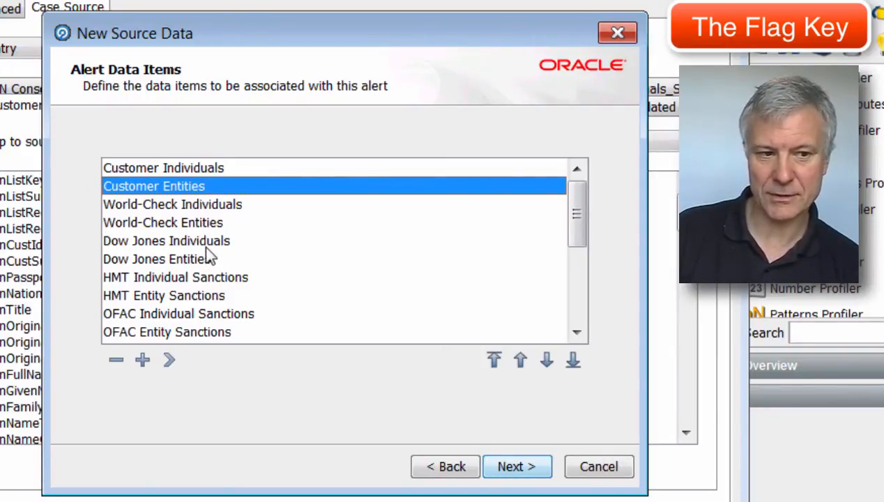
left_click(203, 277)
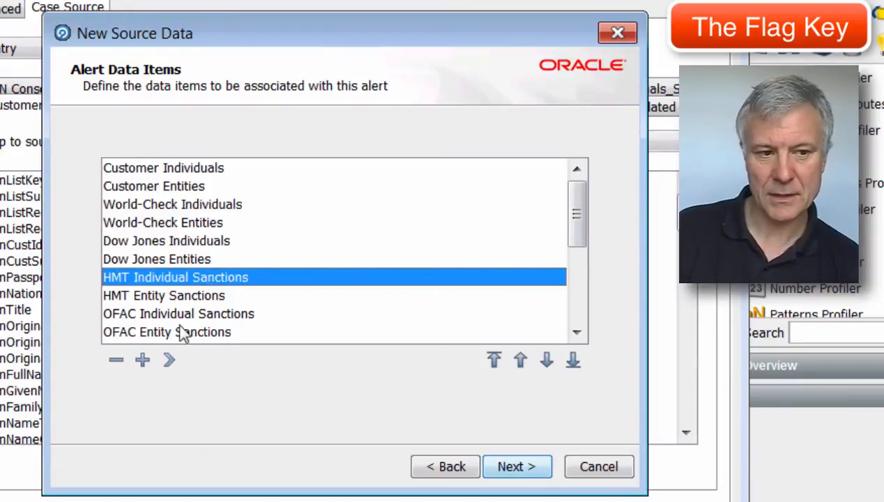
left_click(170, 361)
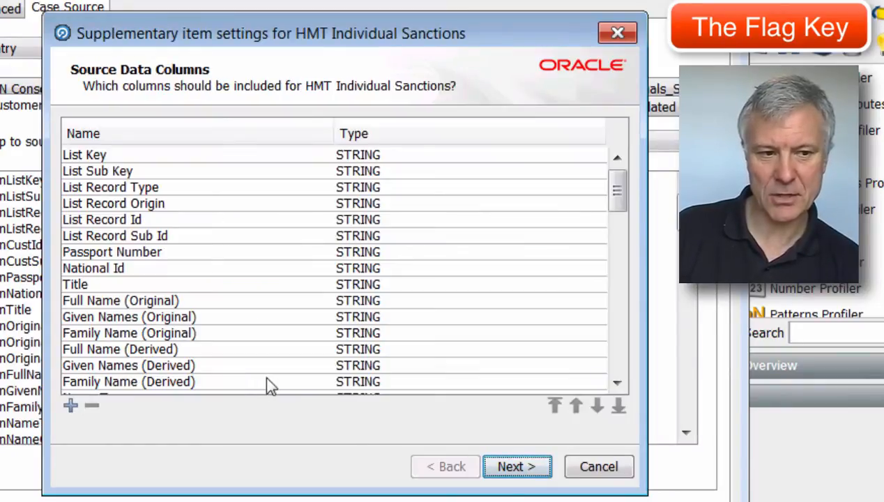
left_click(537, 474)
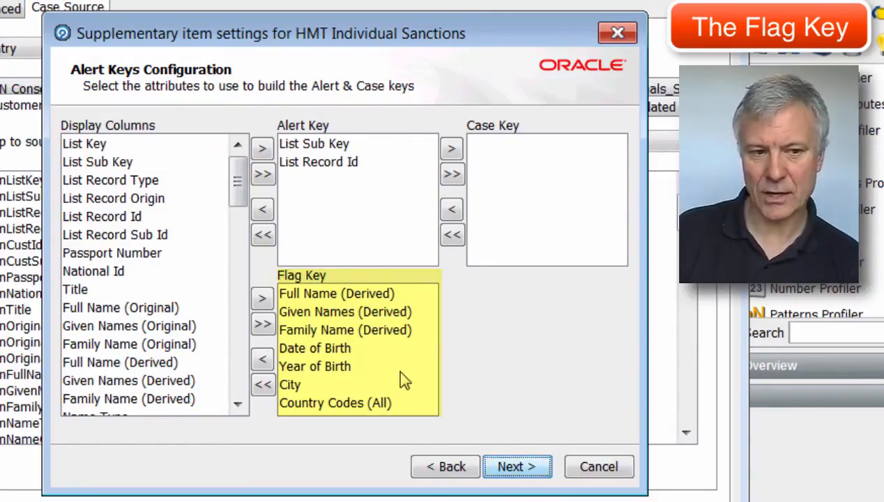
left_click(123, 345)
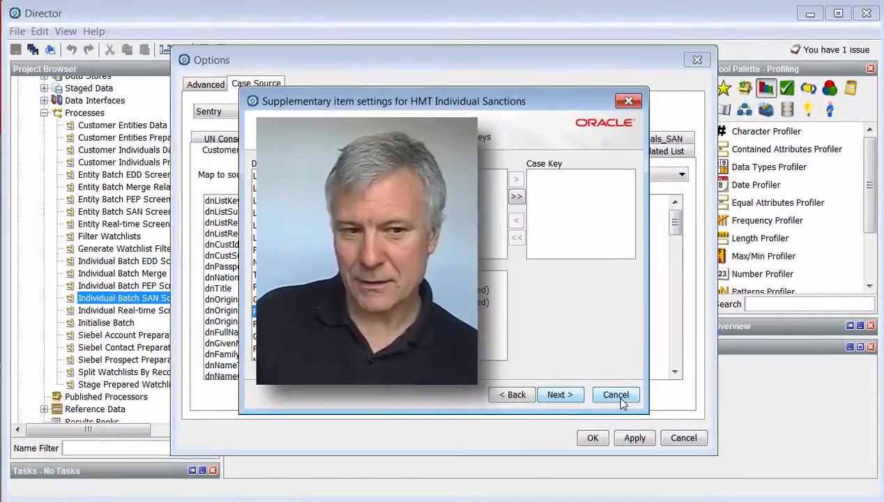
left_click(615, 428)
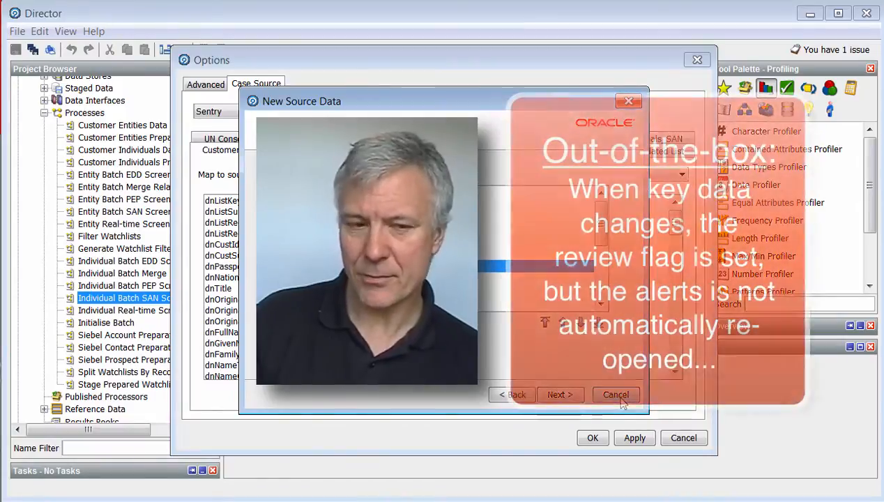
Cancel the source data and case source options in Director, then switch to the open alert in Watchlist Screening
left_click(618, 397)
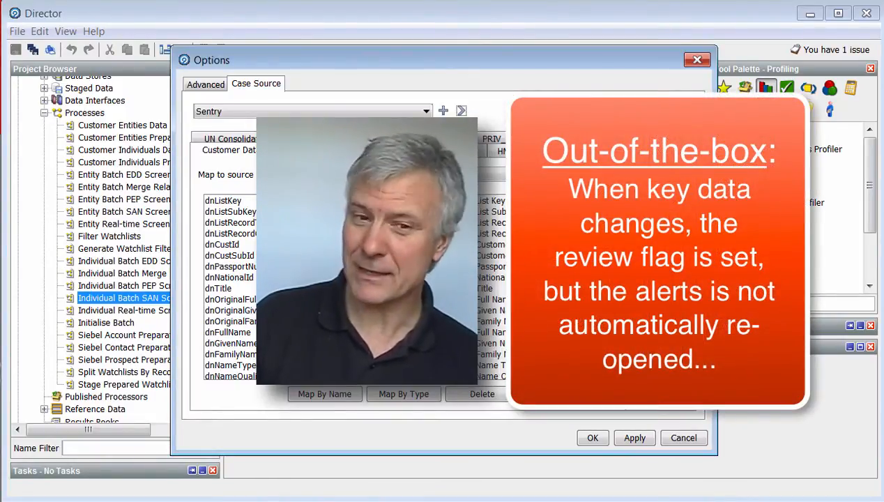
left_click(676, 442)
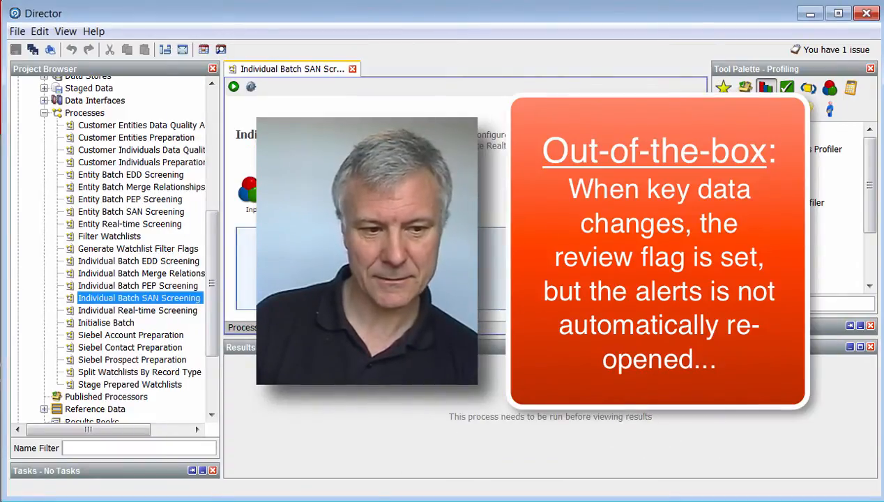
left_click(361, 501)
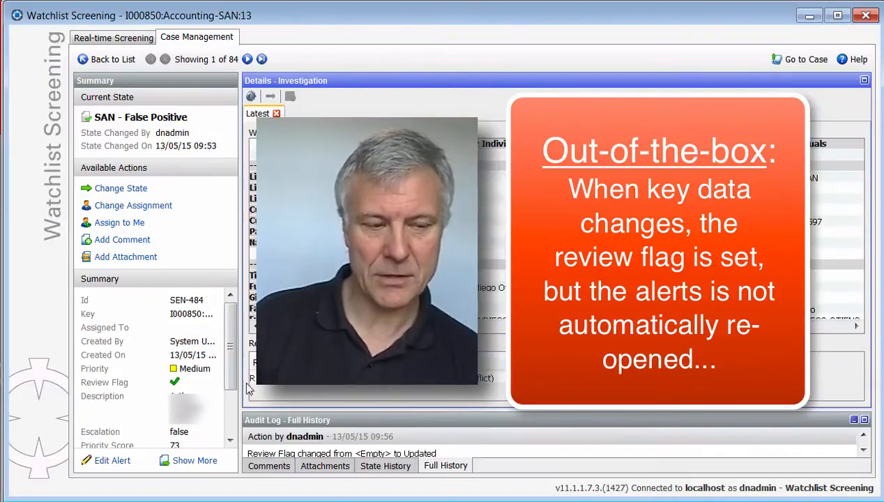
left_click(113, 384)
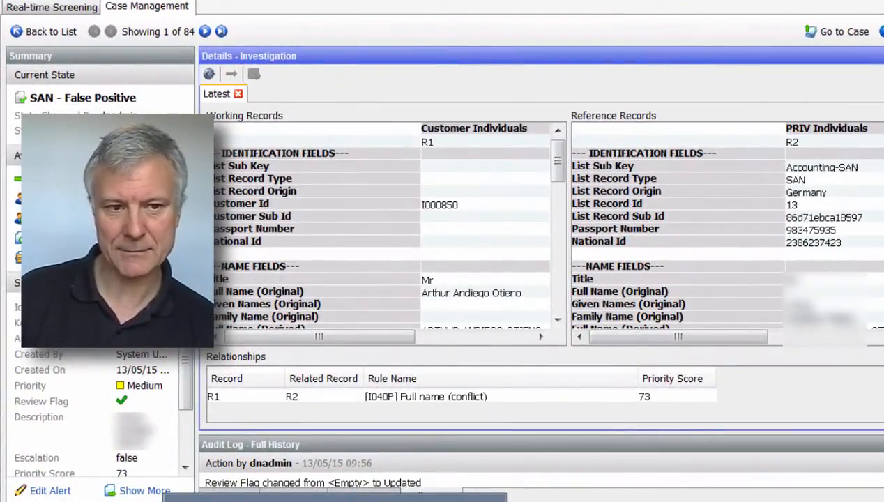
Switch to Case Management Administration and open the Sentry Alert Workflow for editing
left_click(419, 499)
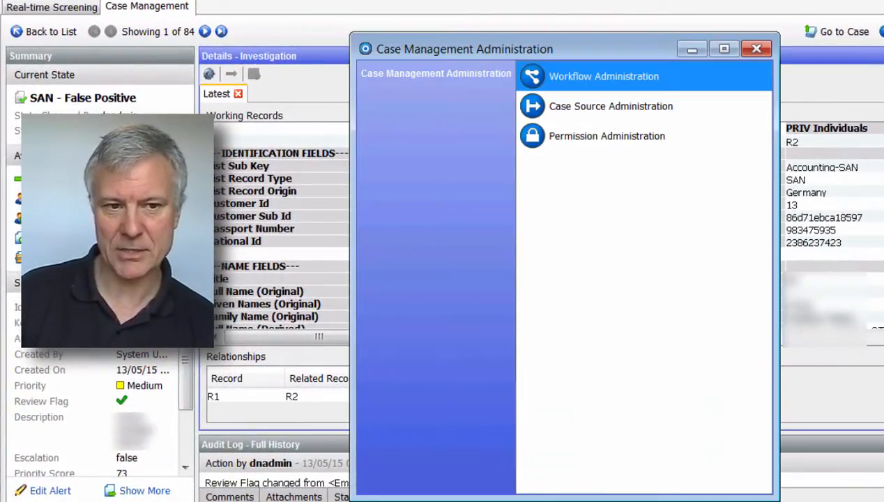
left_click(583, 80)
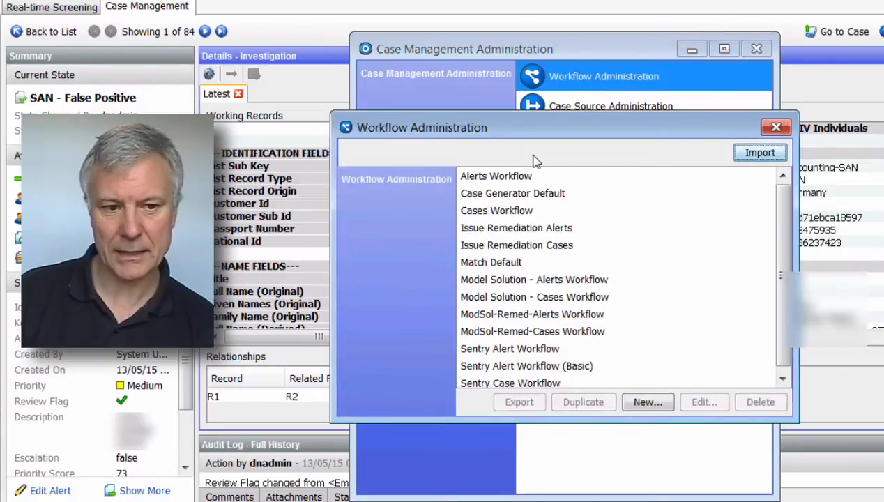
left_click(508, 350)
double_click(530, 350)
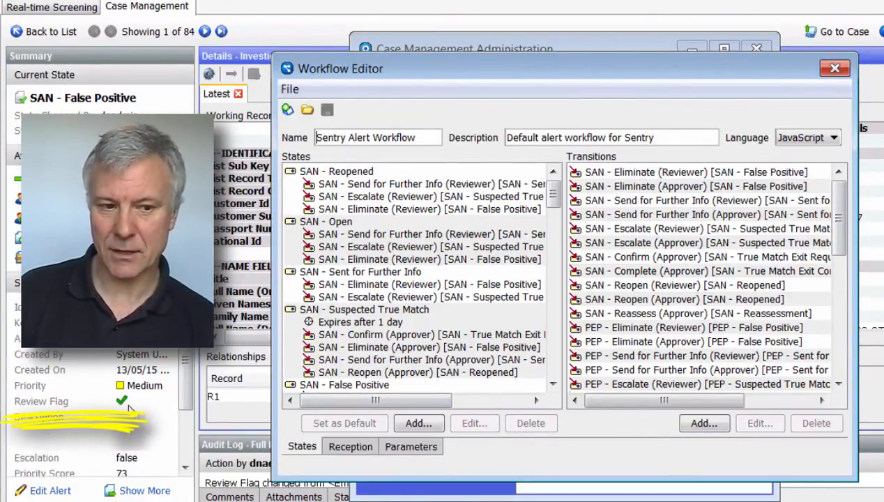
Examine the condition and transition choices of the Set Review Flag action in the workflow's reception stage, then cancel the action settings
left_click(353, 446)
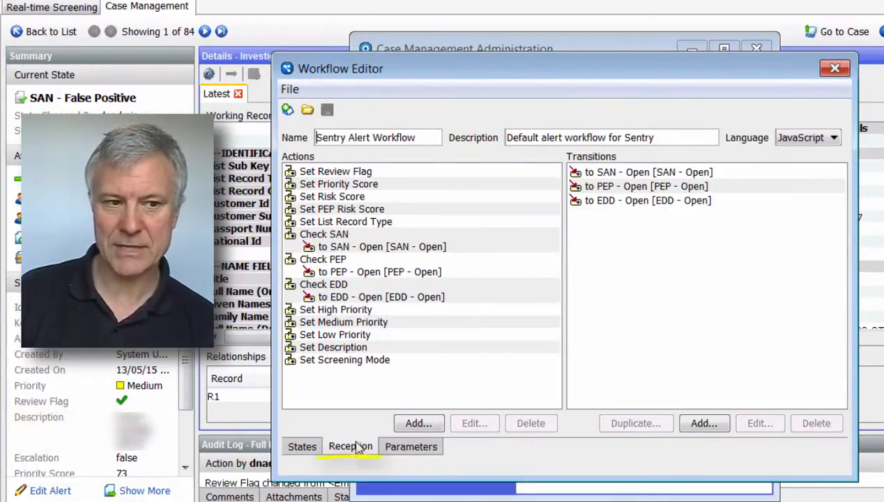
left_click(354, 172)
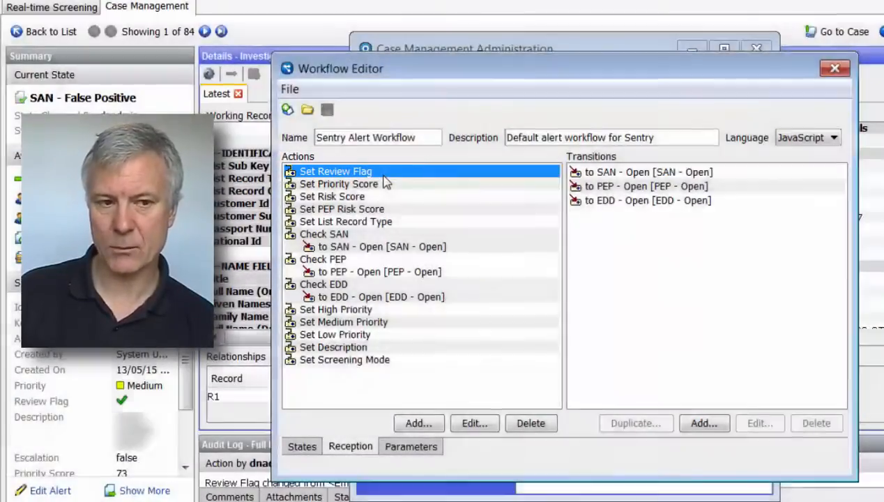
double_click(377, 174)
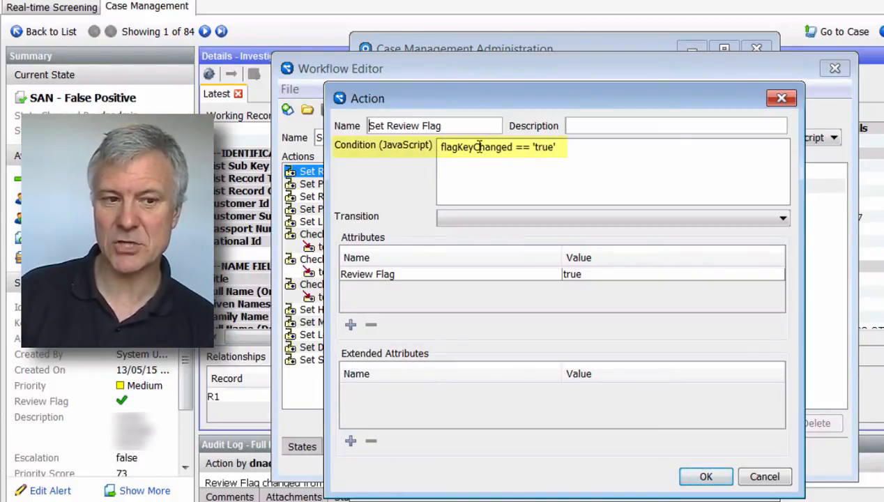
left_click_drag(442, 148, 573, 148)
left_click(583, 148)
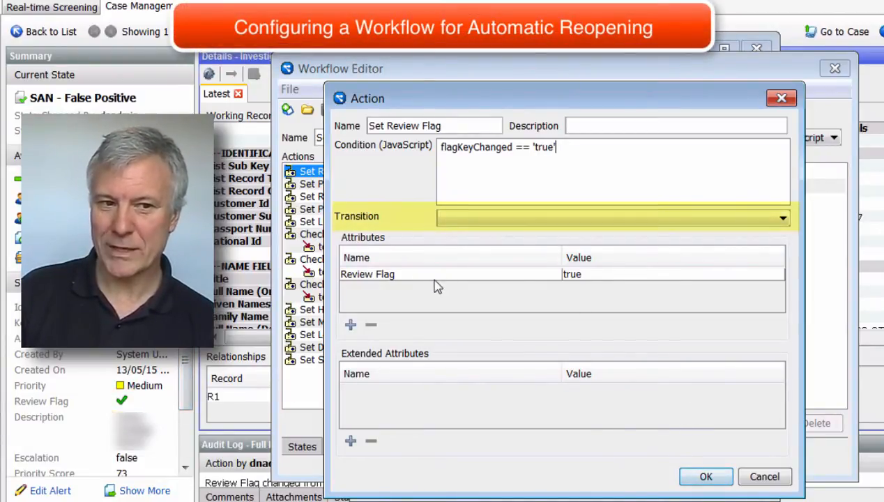
left_click(530, 224)
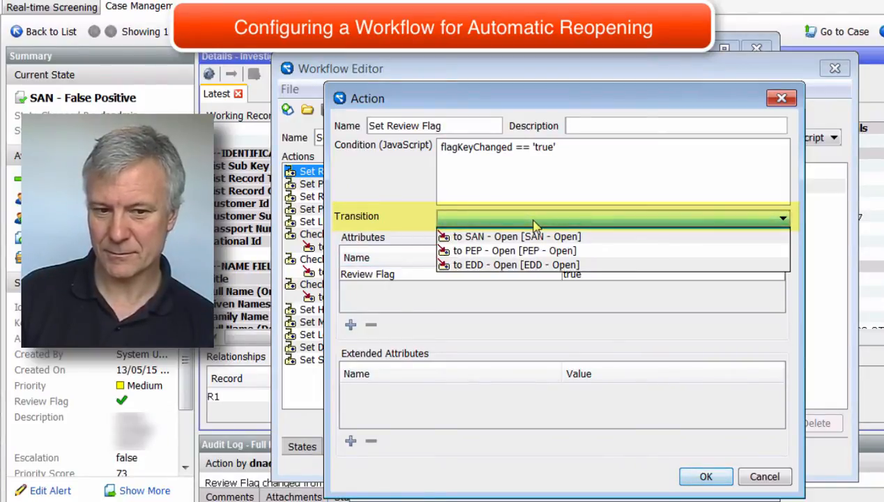
left_click(536, 225)
left_click(769, 479)
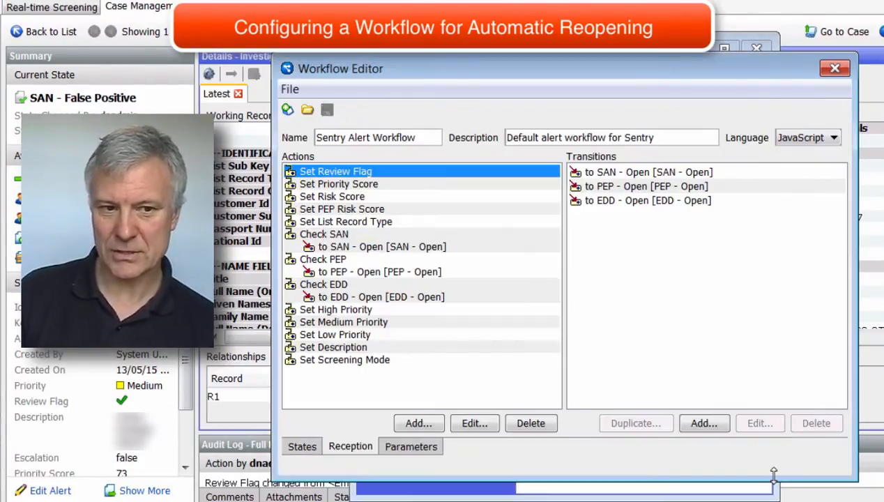
Add a reception transition named "Transition to Reopened" that leads to the SAN - Reopened state
left_click(675, 219)
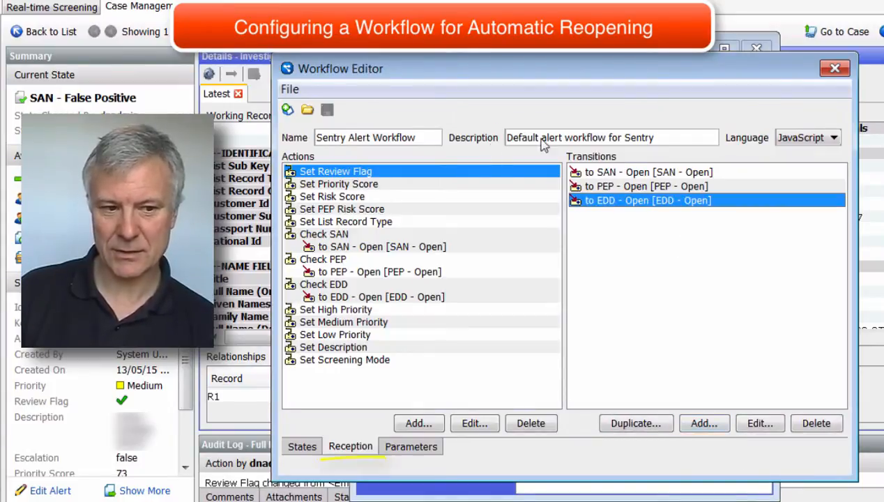
left_click(702, 424)
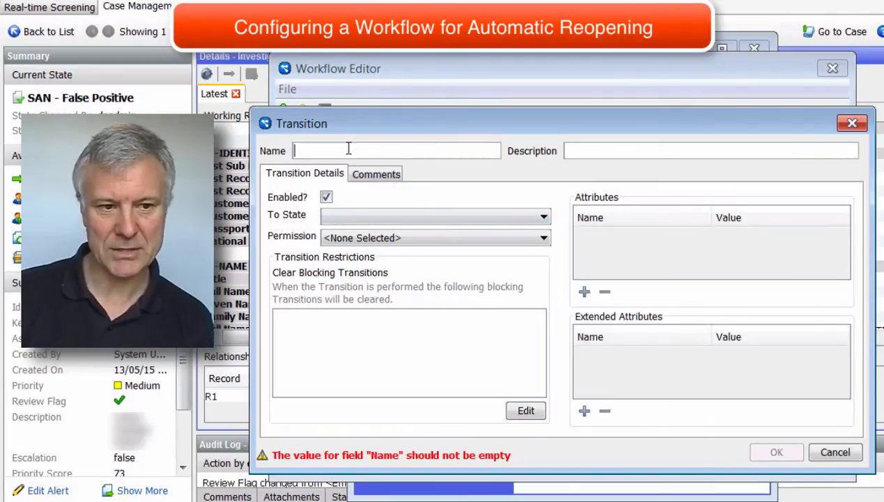
left_click(502, 222)
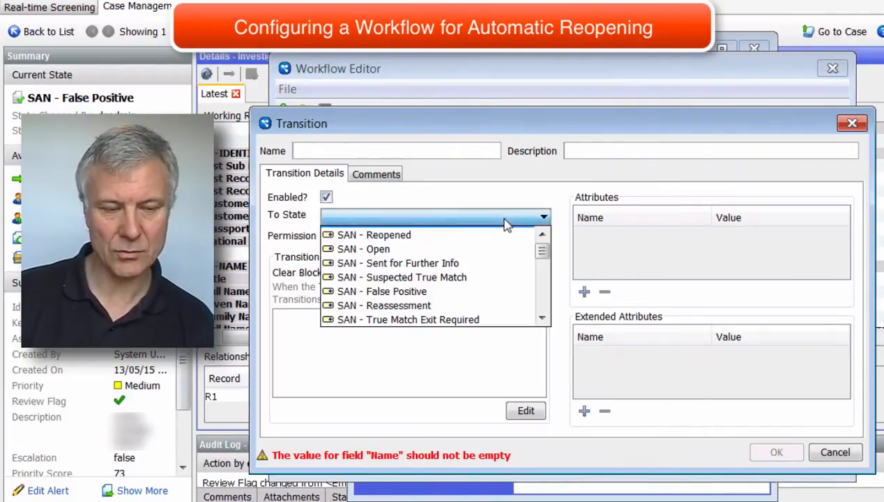
left_click(472, 236)
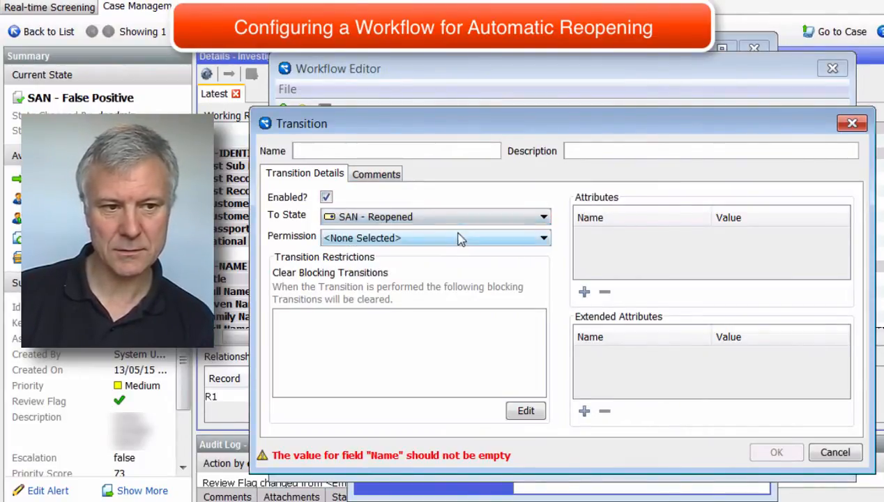
left_click(367, 151)
type("/r")
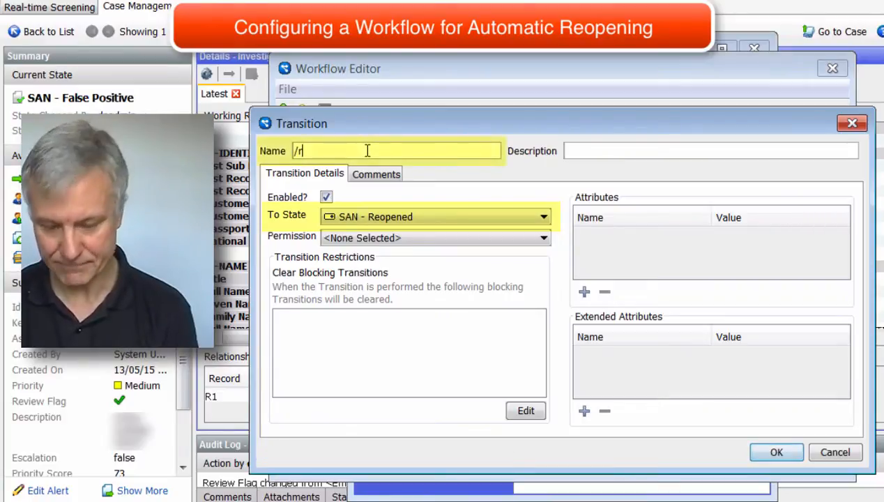
key("BackSpace")
key("BackSpace")
type("T")
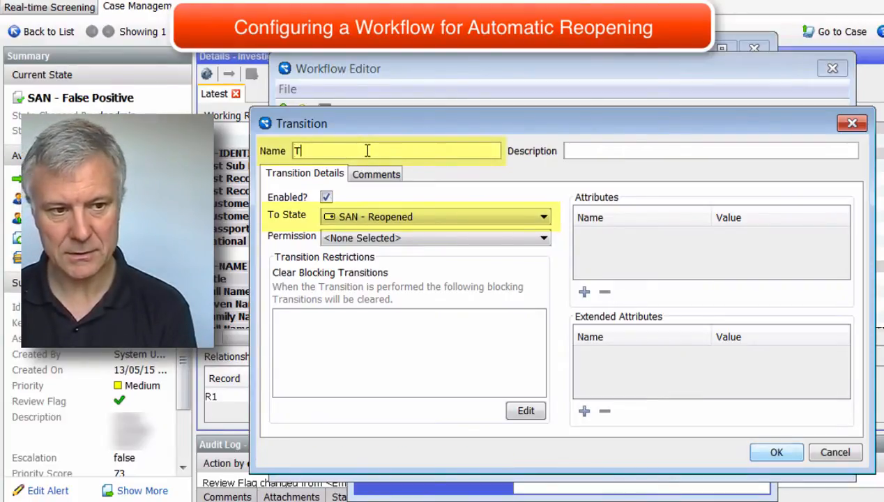
type("rans")
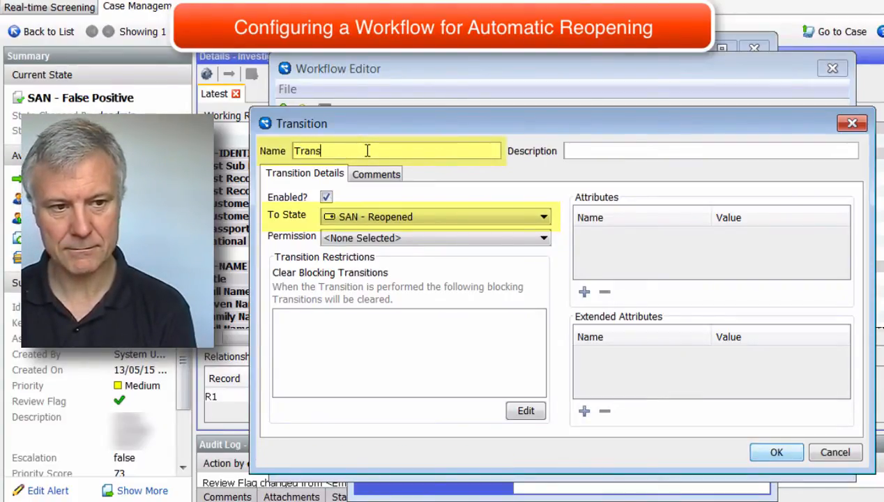
type("ition to Reopened")
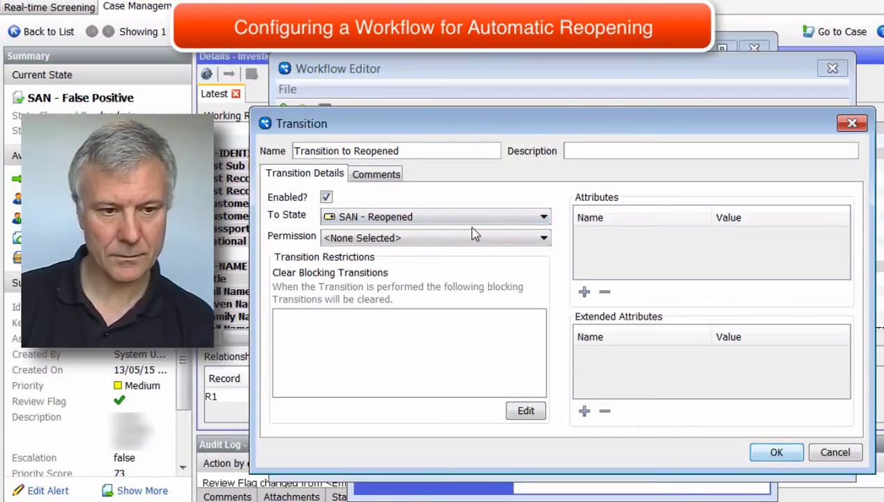
left_click(776, 452)
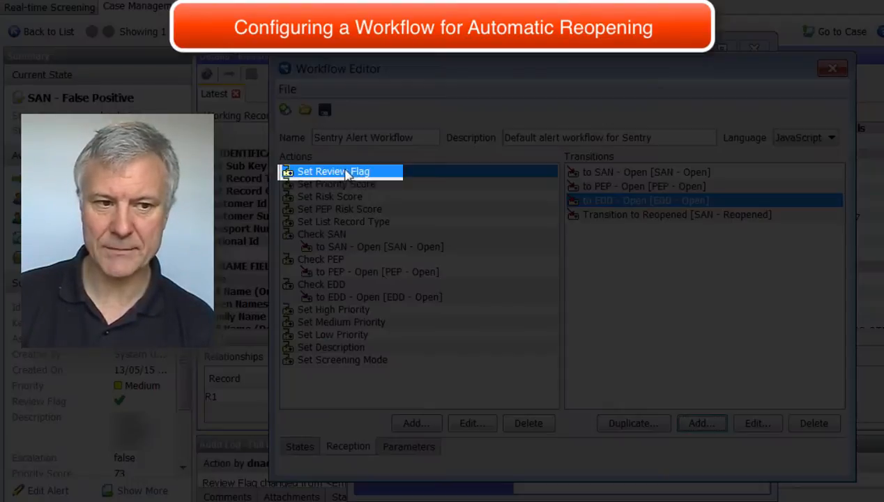
Assign Transition to Reopened [SAN - Reopened] to the Set Review Flag action and save the workflow
double_click(364, 175)
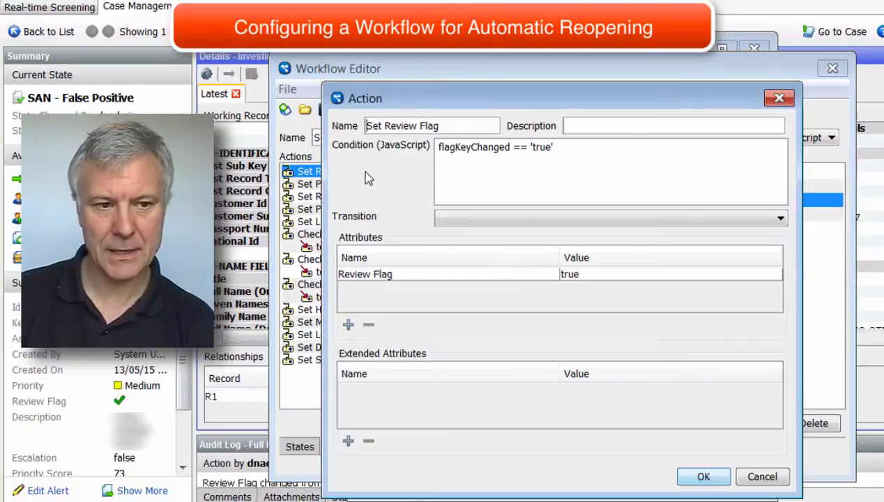
left_click(504, 221)
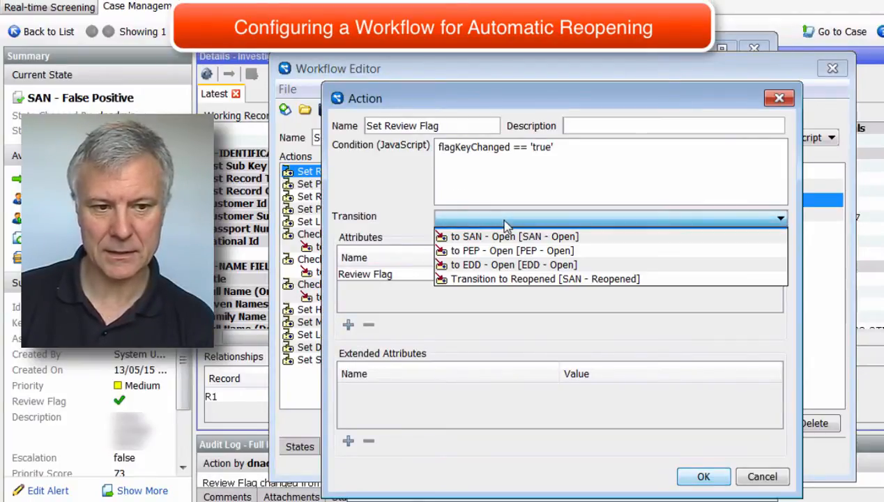
left_click(507, 282)
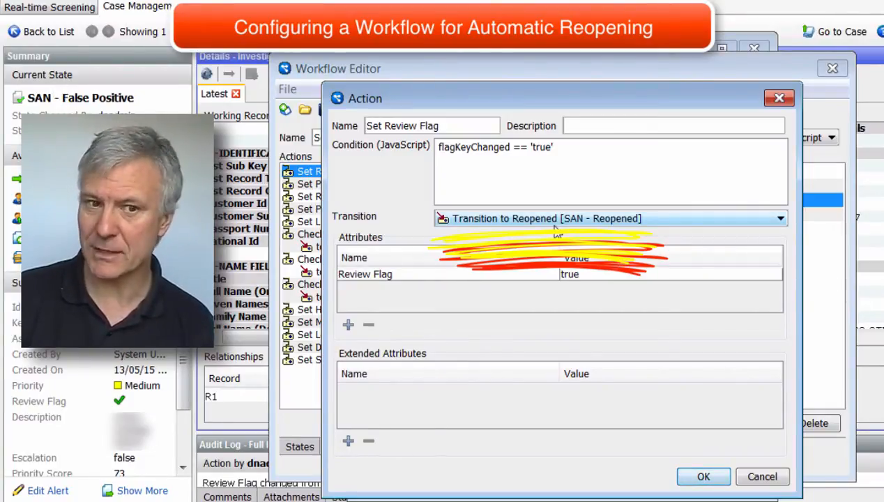
left_click(702, 477)
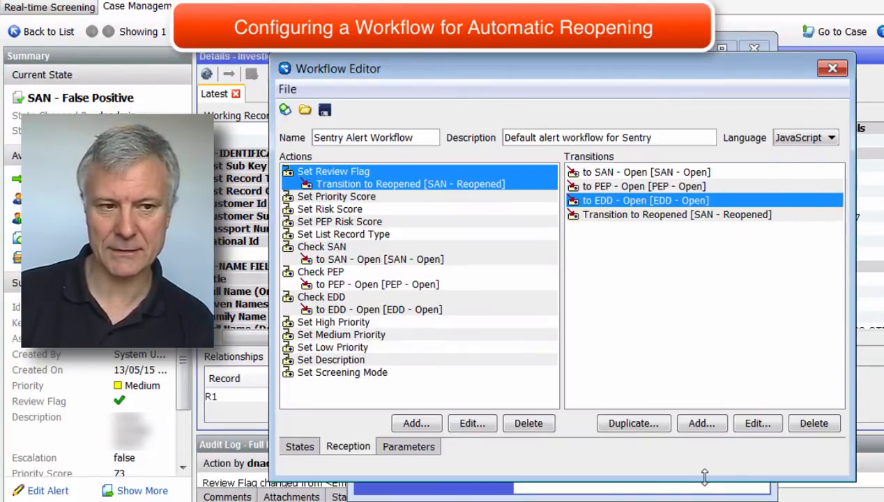
left_click(325, 112)
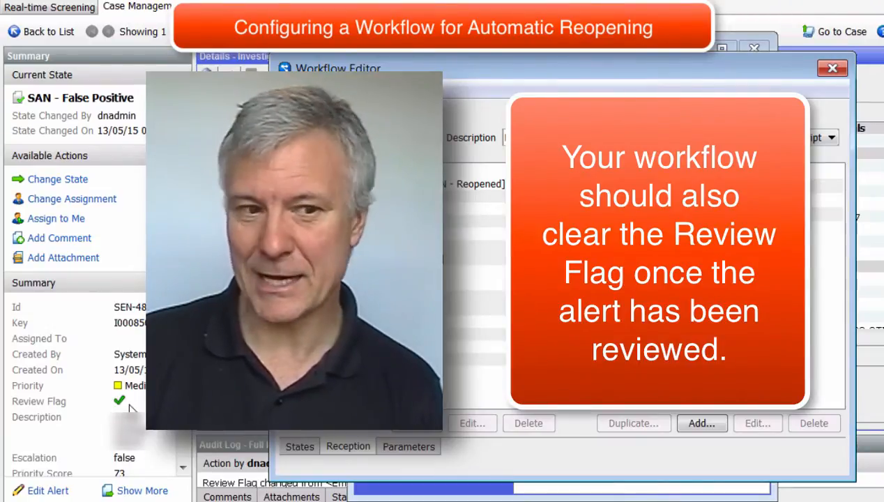
Add a Review Flag attribute to the SAN - Eliminate (Reviewer) state transition to clear the flag
left_click(301, 447)
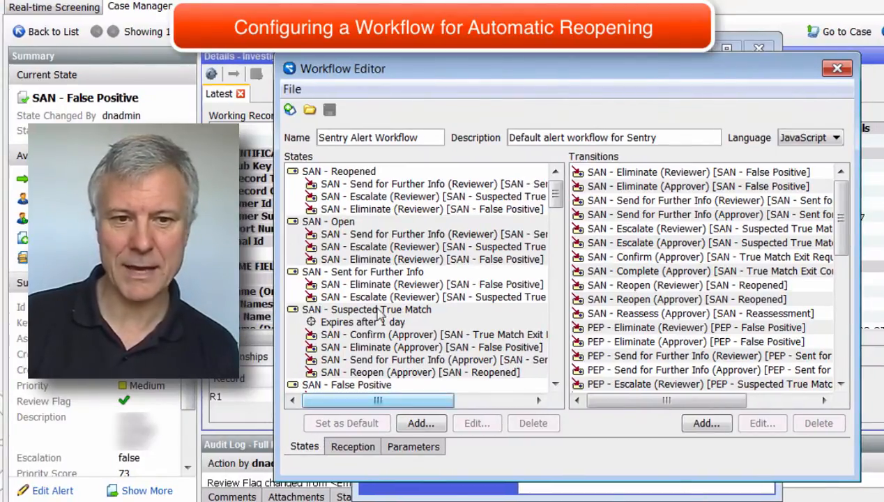
left_click(616, 175)
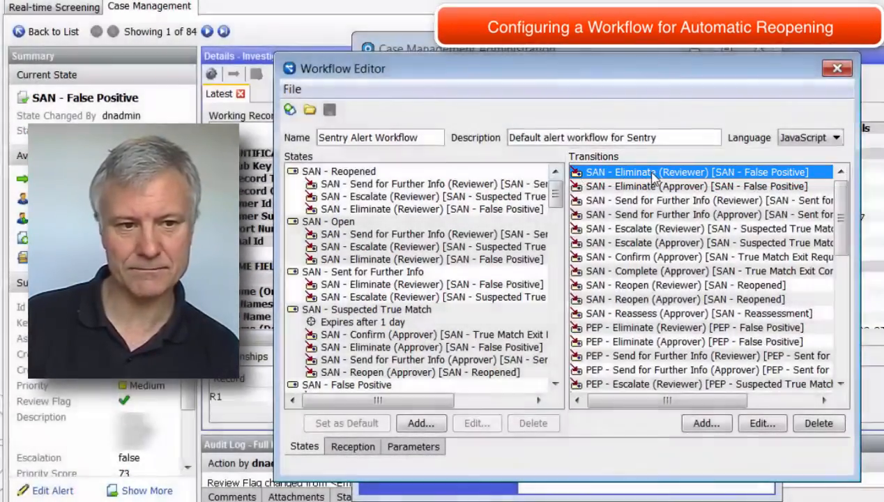
double_click(653, 178)
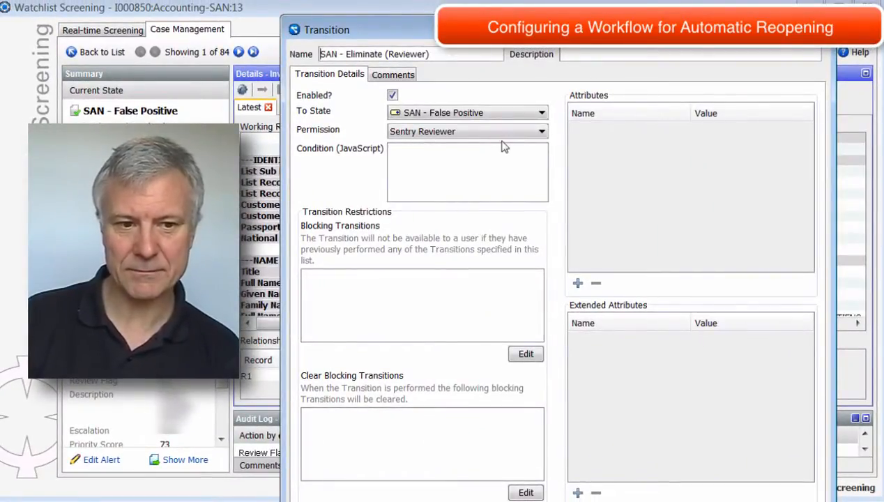
left_click(577, 283)
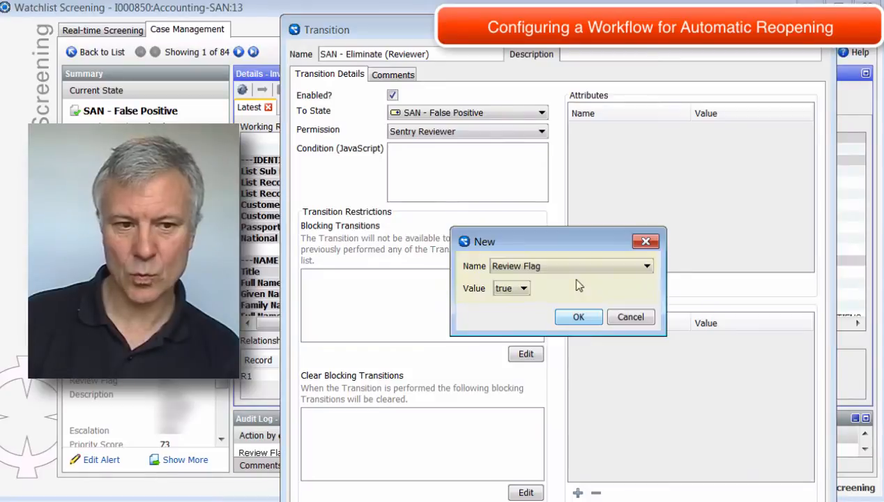
left_click(529, 288)
left_click(509, 314)
left_click(579, 318)
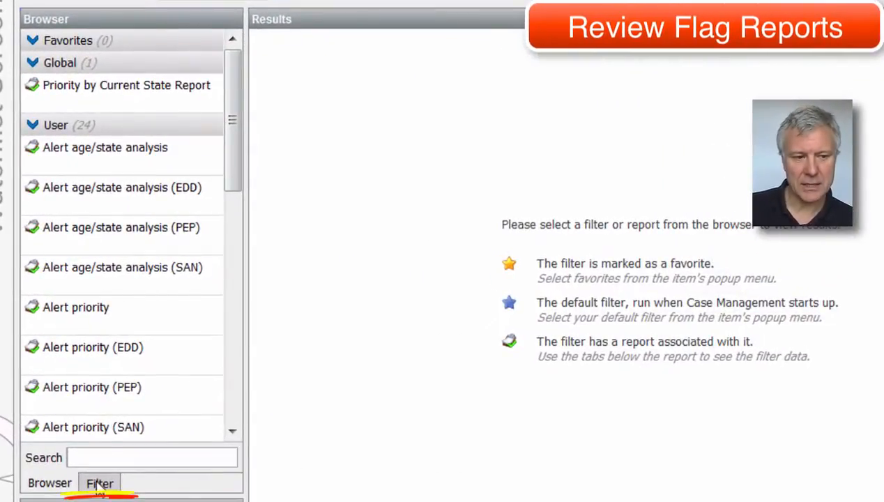
Start a custom filter limited to the Alert type and the Sentry source
left_click(99, 484)
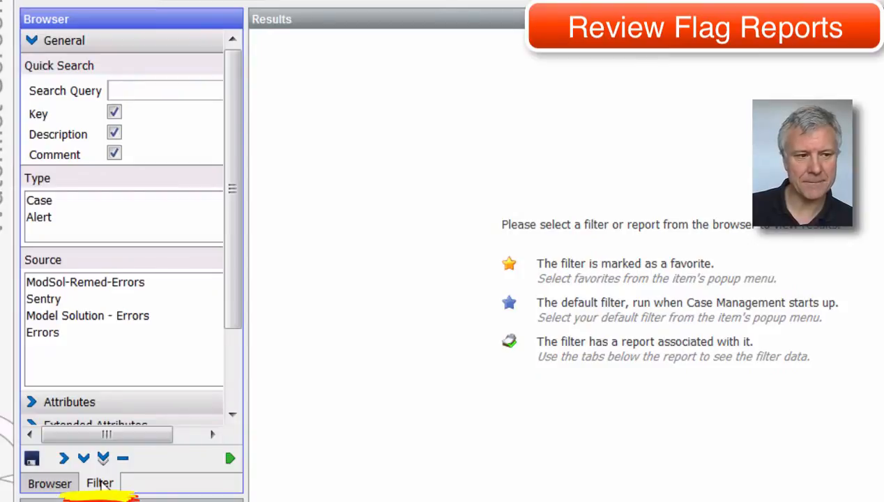
left_click(39, 218)
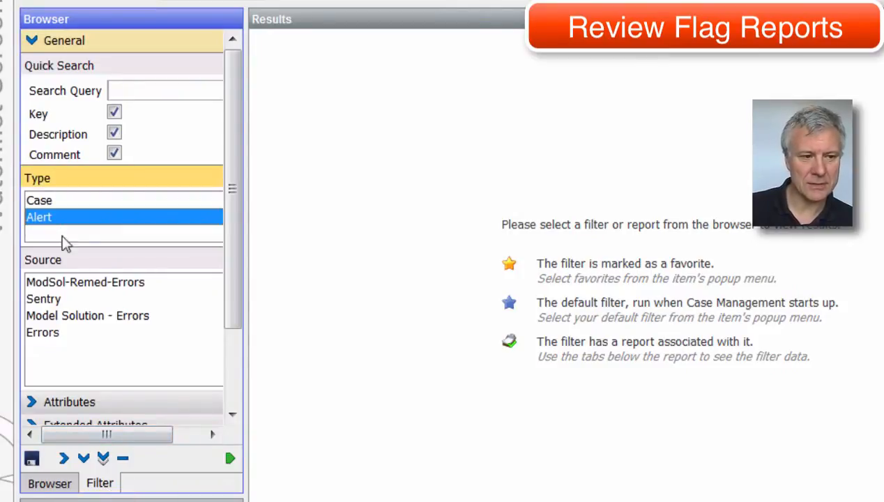
left_click(56, 299)
Add the Review Flag attribute to the filter, leave it ticked, and run the filter
left_click_drag(229, 306, 227, 376)
left_click(33, 296)
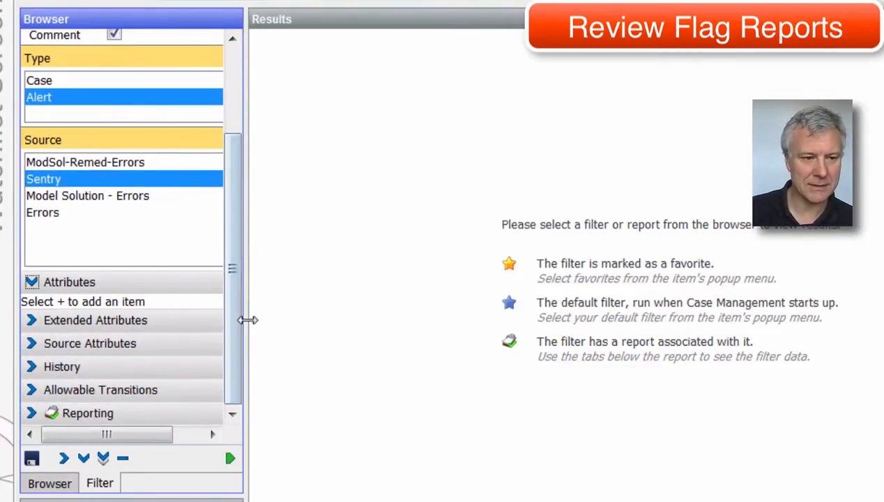
left_click_drag(243, 318, 337, 320)
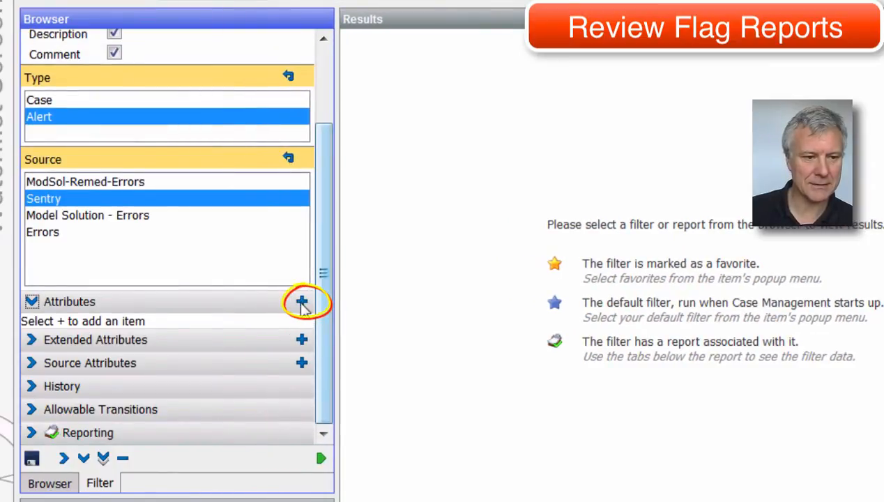
left_click(302, 302)
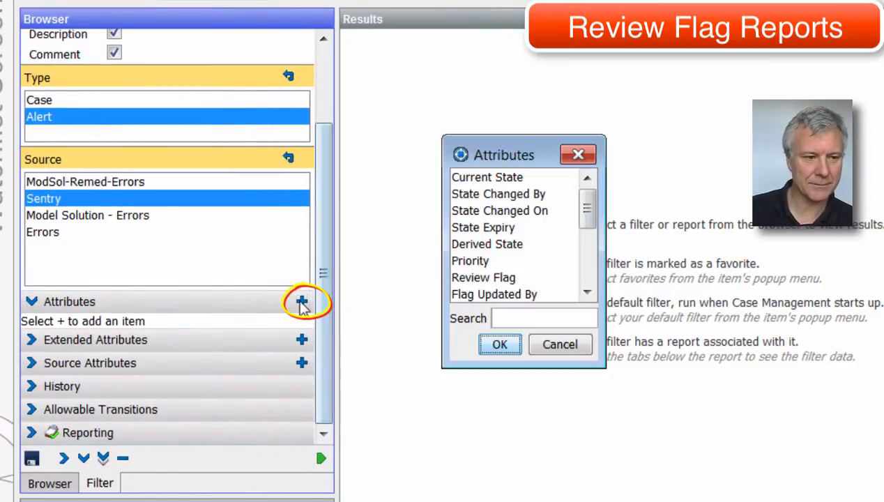
left_click(497, 279)
left_click(499, 344)
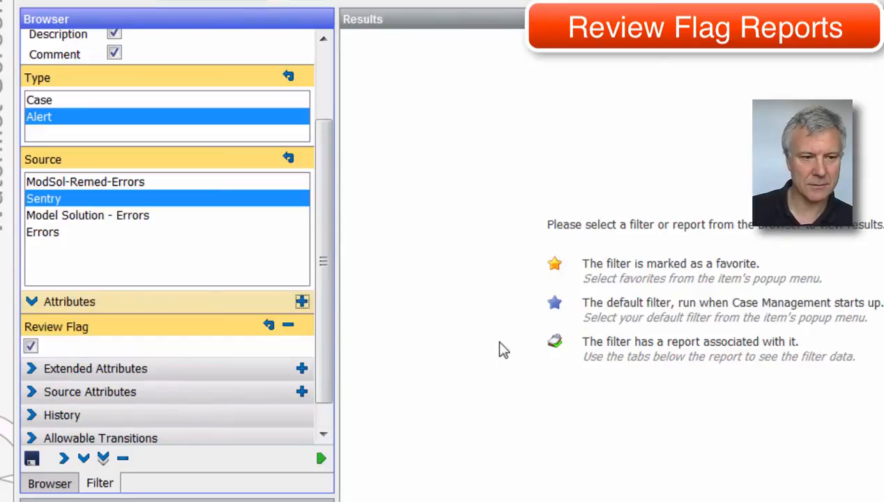
left_click(31, 346)
left_click(34, 346)
left_click(33, 346)
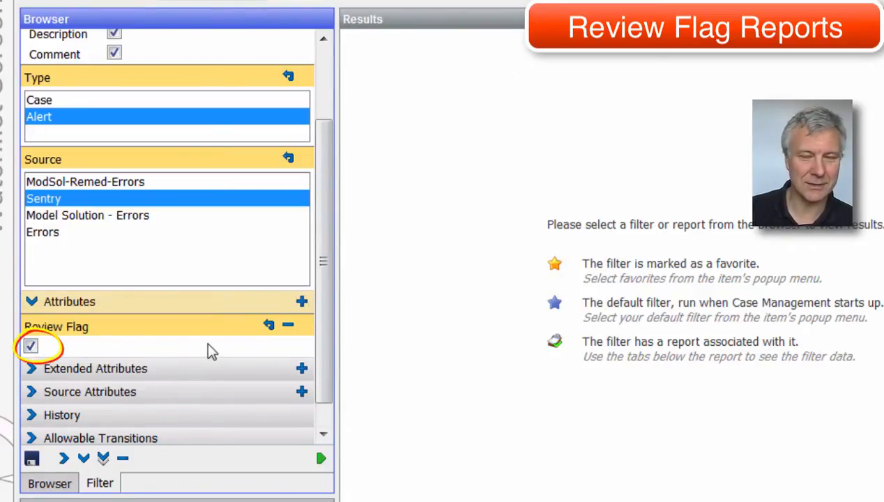
left_click(321, 458)
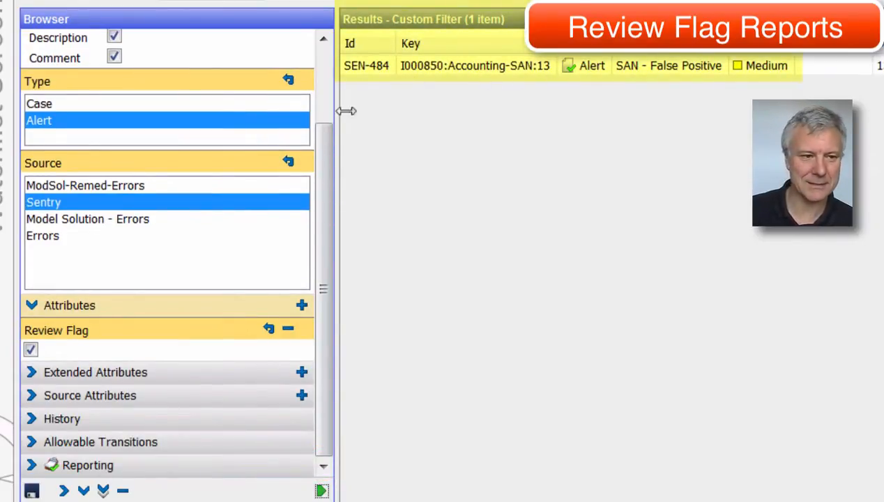
Add a report with Priority as its column to the filter and run it
left_click(32, 466)
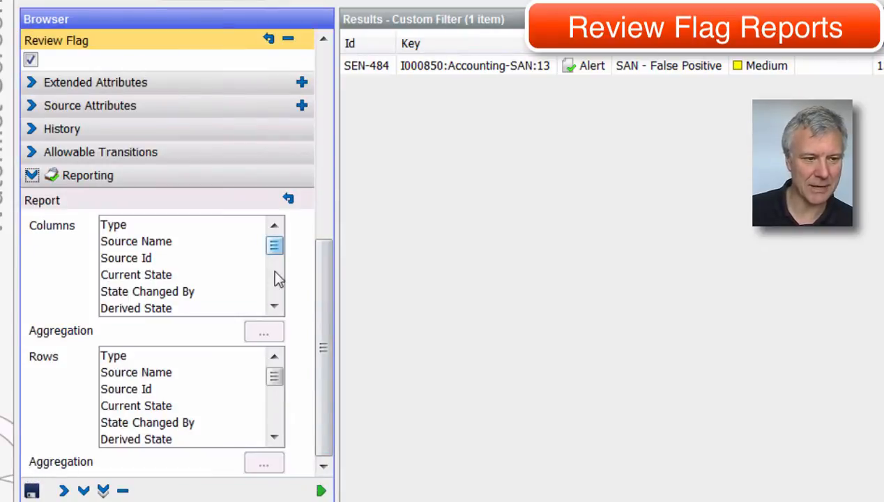
left_click(275, 307)
left_click(144, 309)
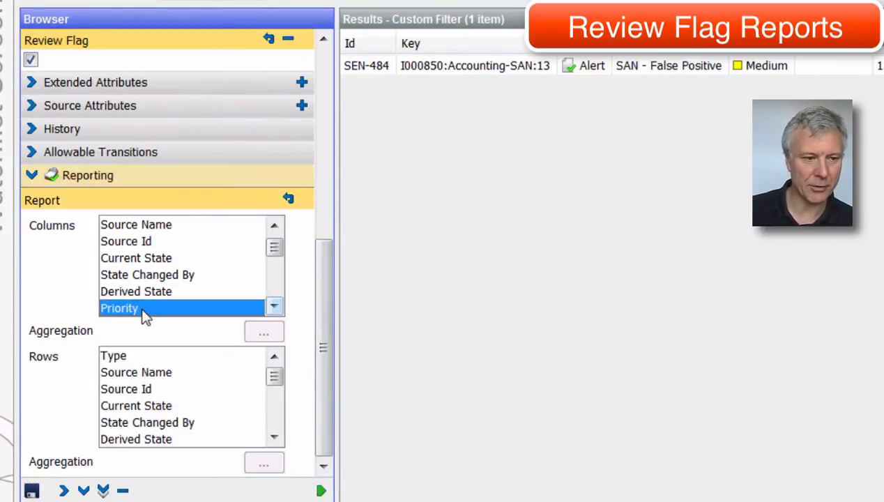
left_click(320, 490)
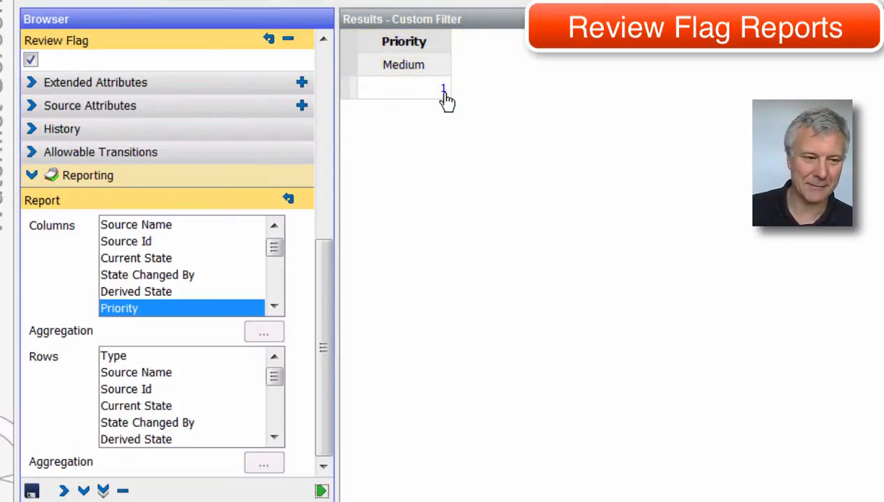
Save the filter and its report under the name "Review Flag Set"
left_click(32, 490)
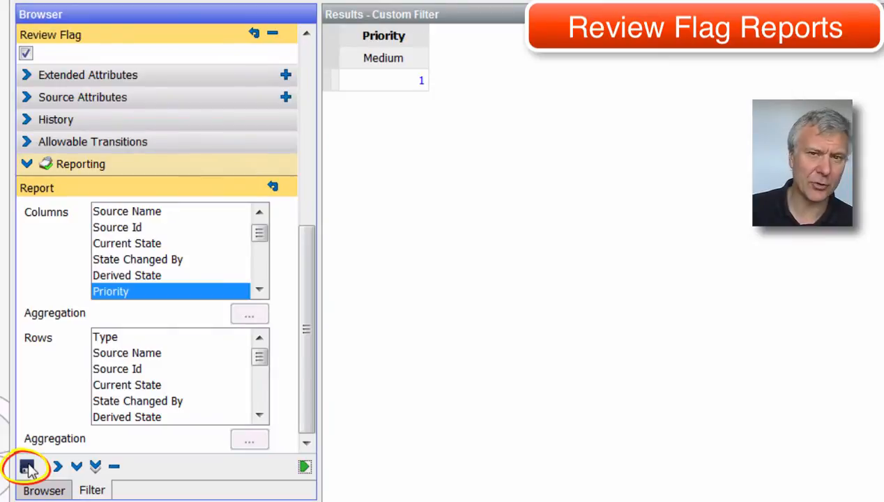
left_click(27, 467)
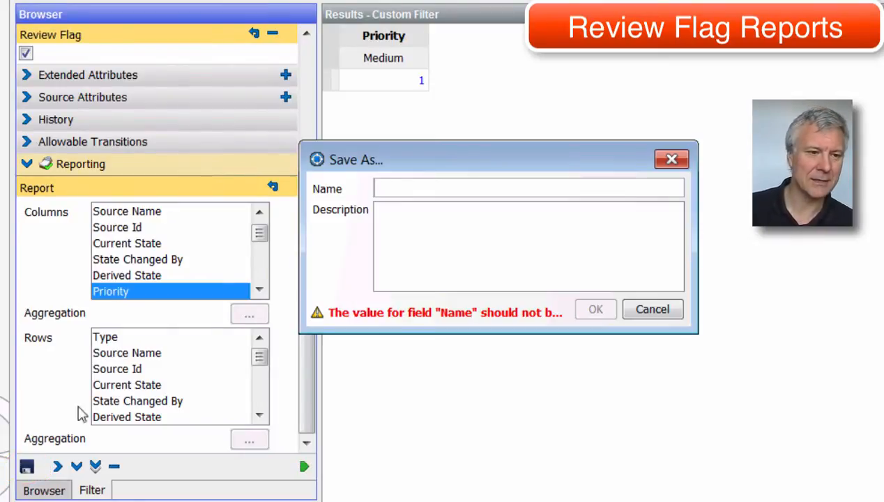
type("R")
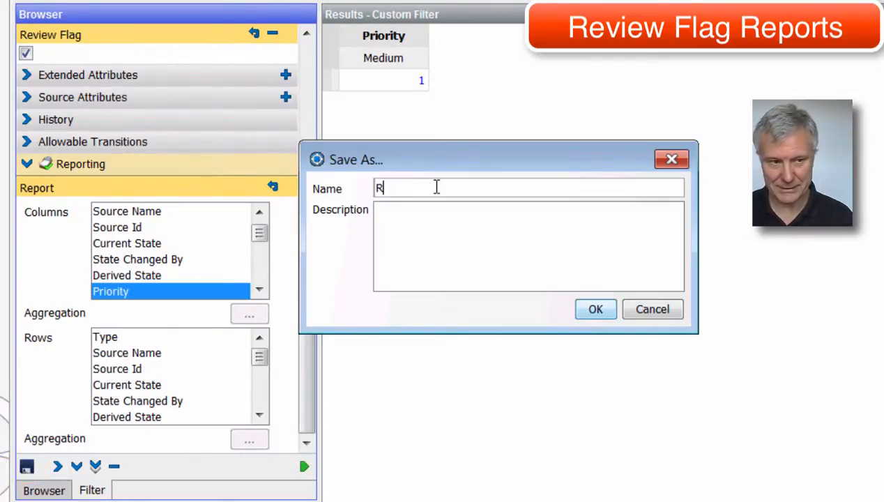
type("eview Flag Set")
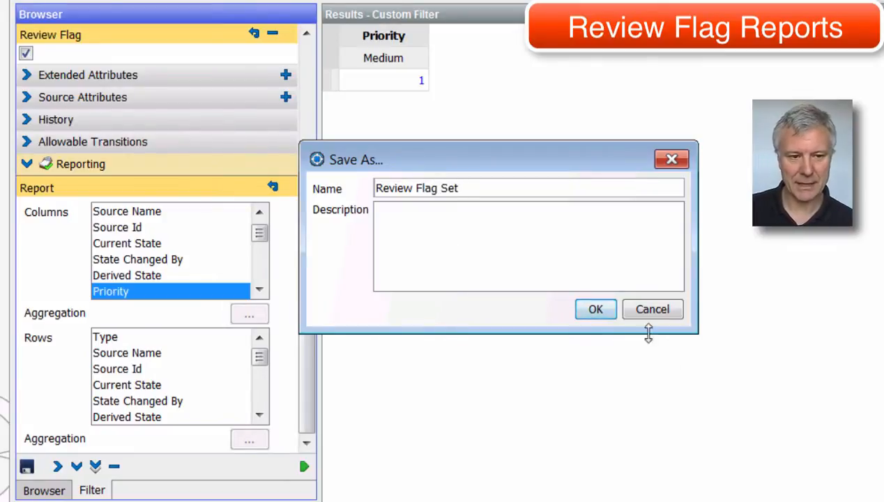
left_click(596, 315)
Run the saved Review Flag Set report from the list of user filters
left_click(44, 491)
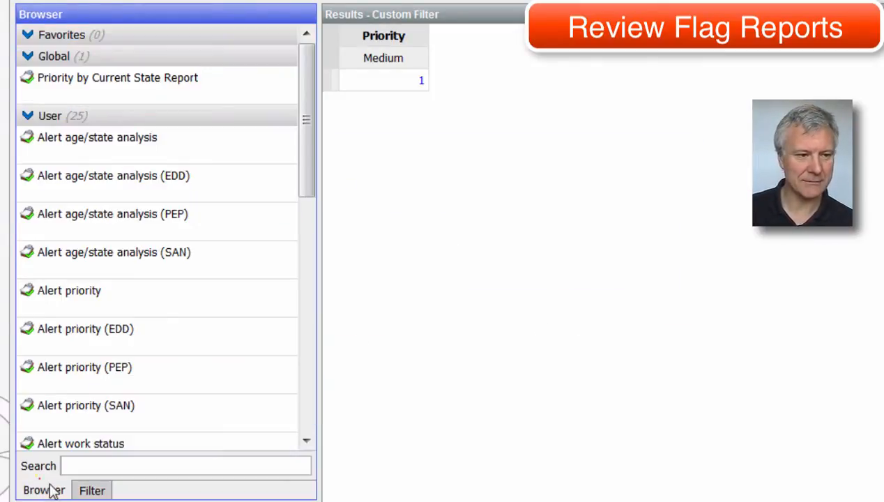
left_click_drag(307, 138, 293, 370)
left_click(70, 366)
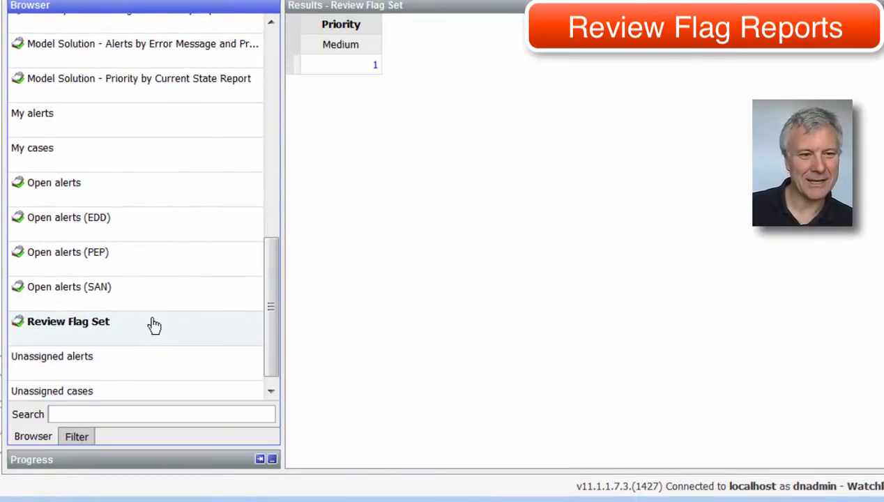
Promote the Review Flag Set filter to a global filter shared with all users, and run it from the Global group
right_click(80, 325)
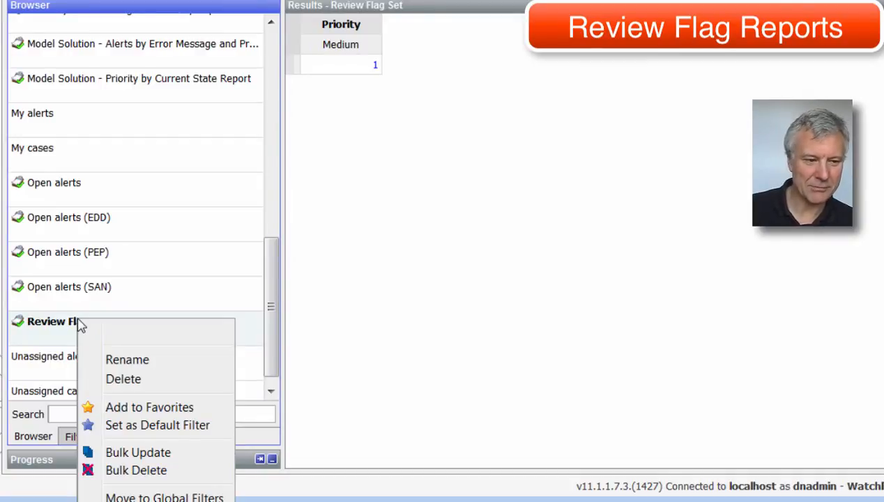
left_click(163, 495)
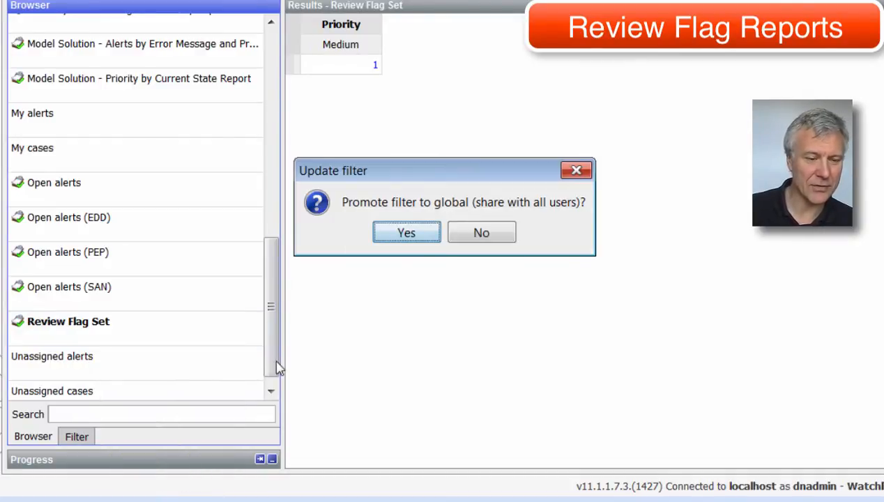
left_click(396, 237)
left_click_drag(273, 307, 290, 57)
left_click(69, 110)
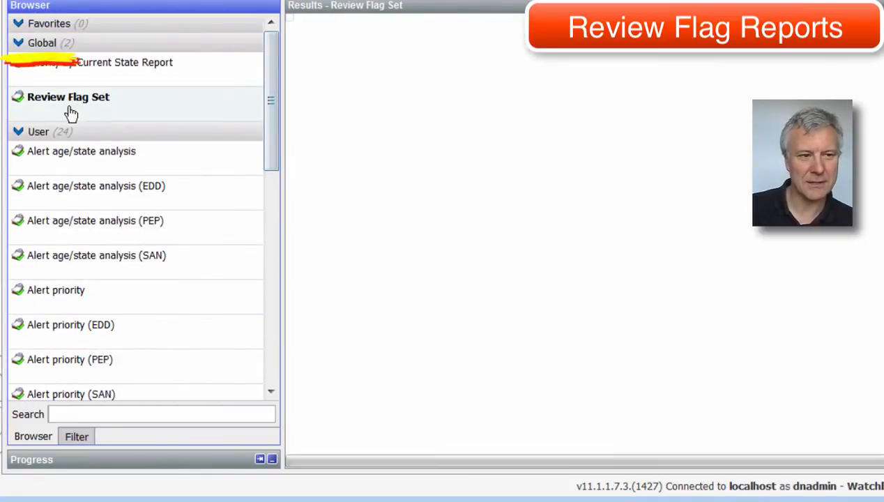
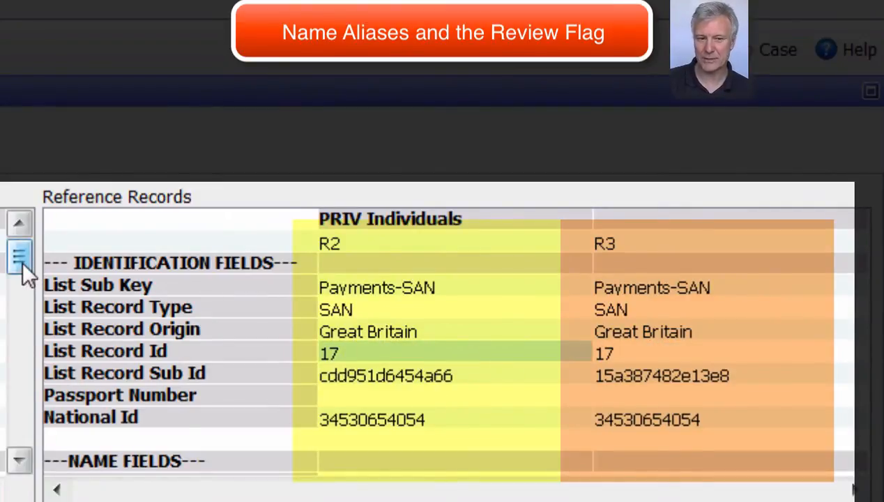
Compare the name fields of the alert's working and reference records, and enlarge the details area to see all relationships
left_click_drag(22, 259, 22, 298)
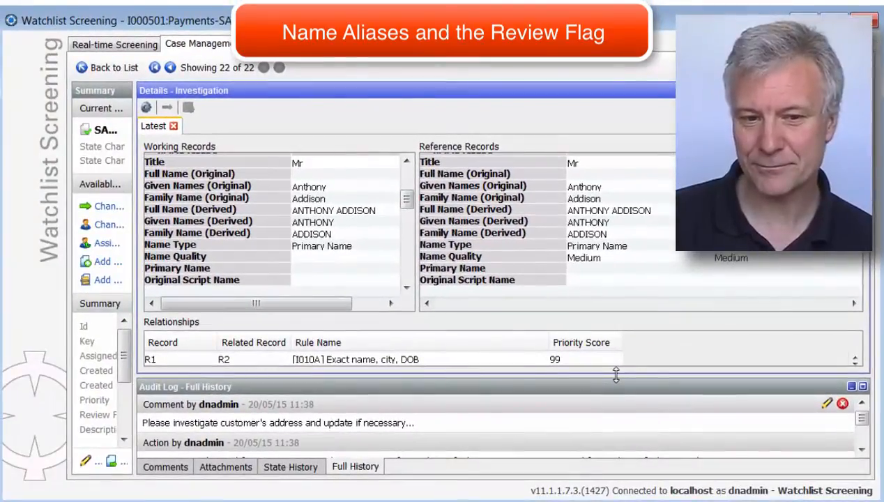
left_click_drag(615, 376, 613, 394)
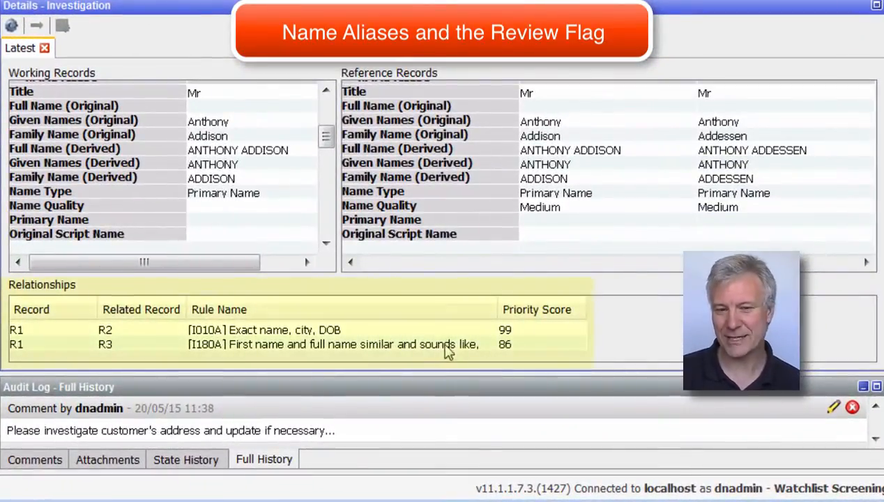